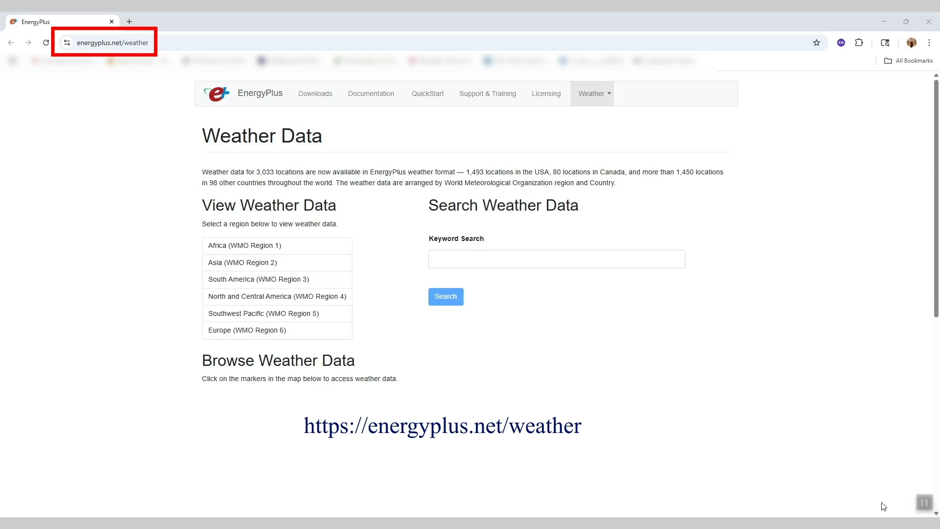
Launch OpenStudio and save the untitled model as E1 in a new folder named Project inside the work folder.
{"action": "left_click", "coordinate": [444, 517]}
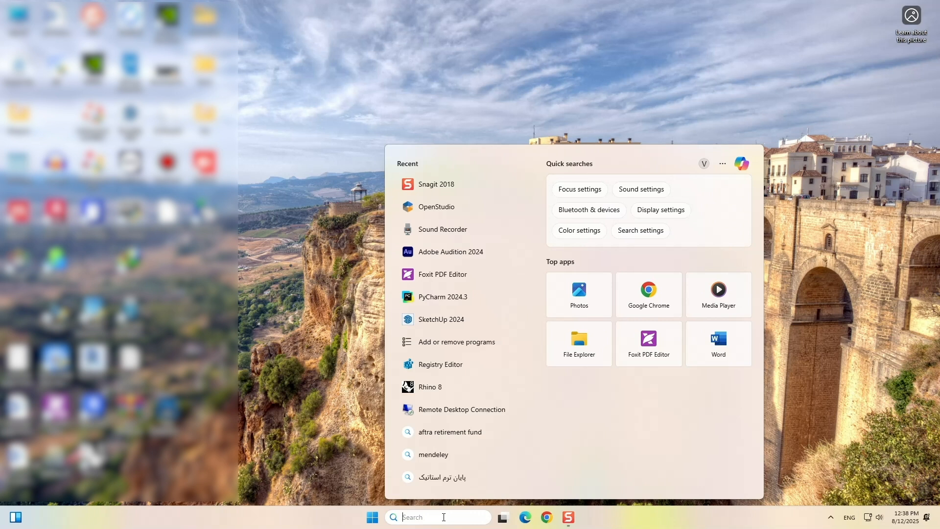
{"action": "left_click", "coordinate": [454, 206]}
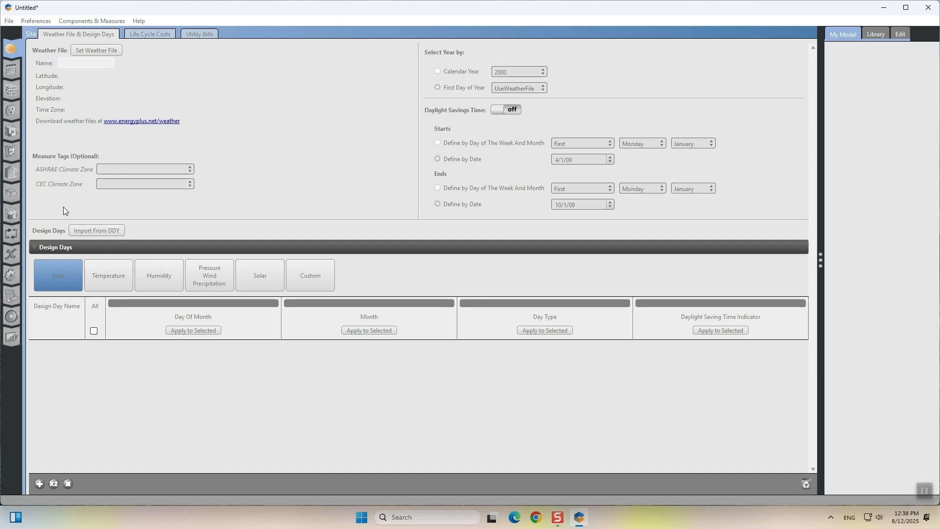
{"action": "left_click", "coordinate": [8, 21]}
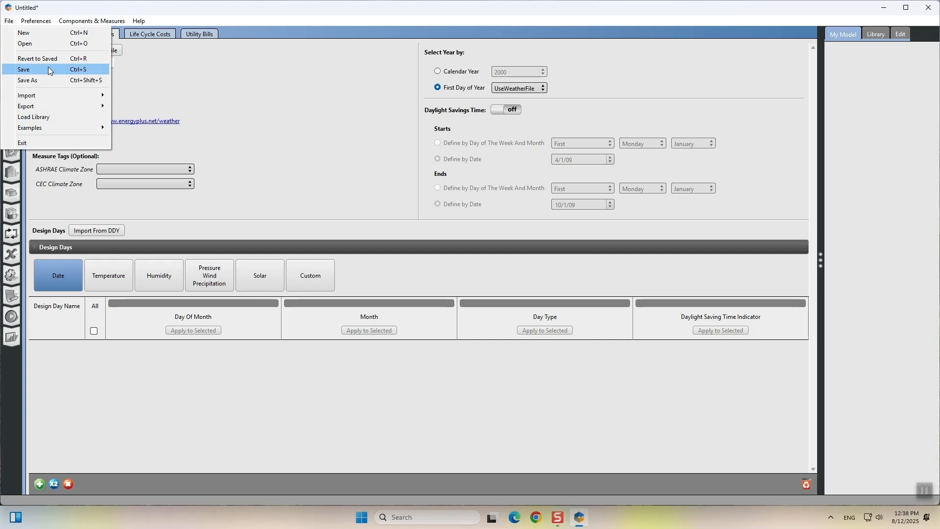
{"action": "left_click", "coordinate": [48, 68]}
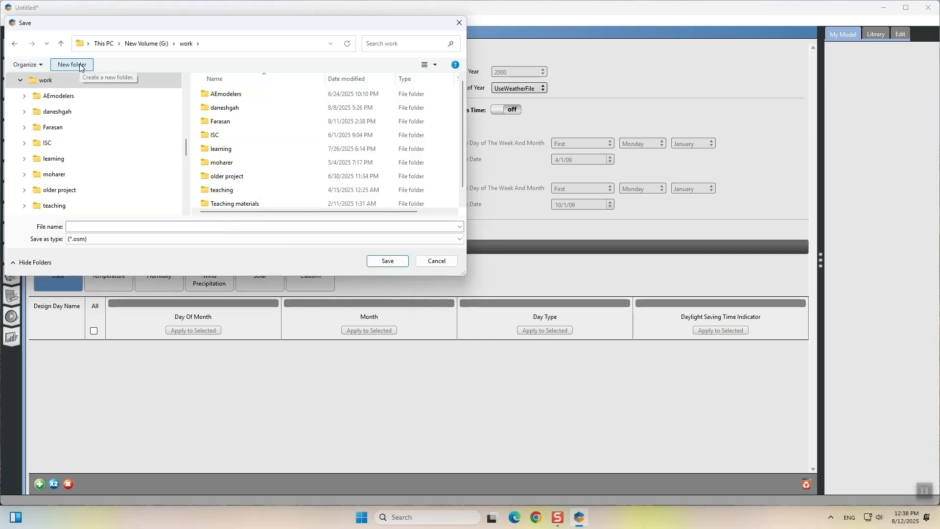
{"action": "left_click", "coordinate": [72, 65]}
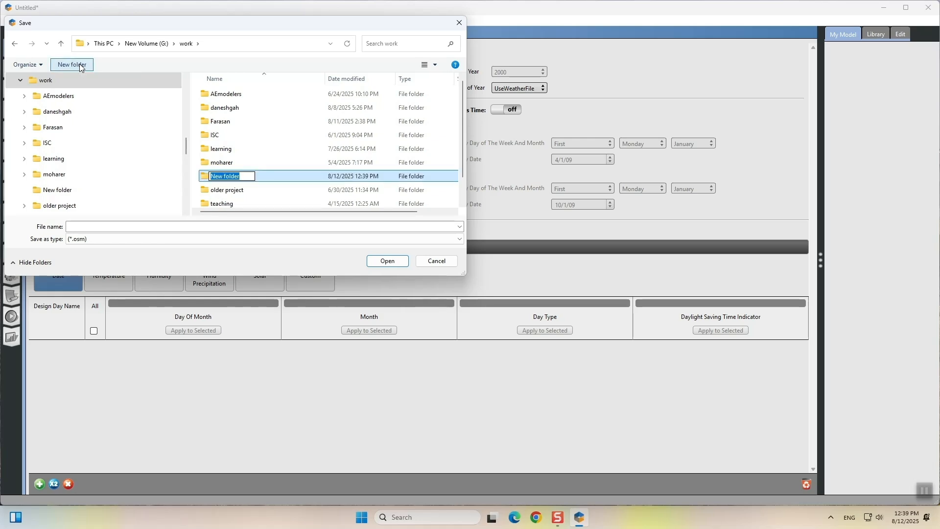
{"action": "type", "text": "Project"}
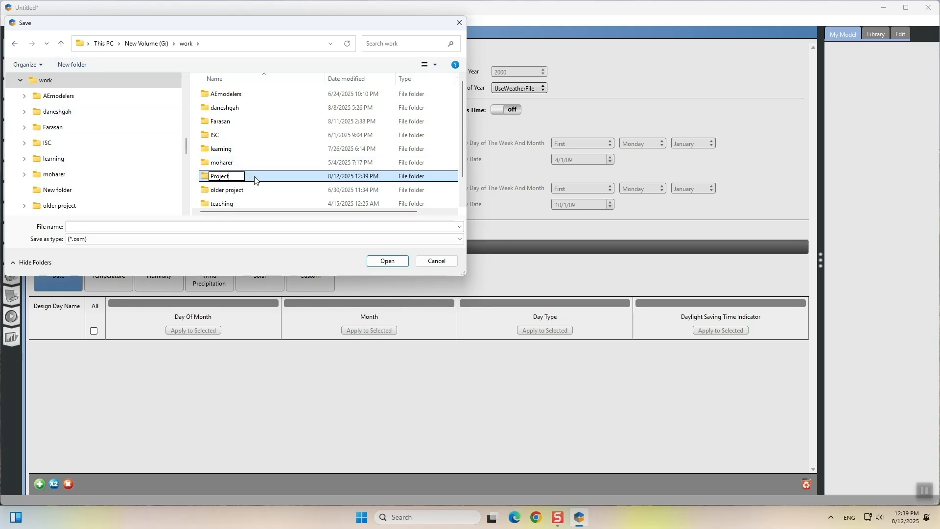
{"action": "key", "text": "Return"}
{"action": "double_click", "coordinate": [254, 191]}
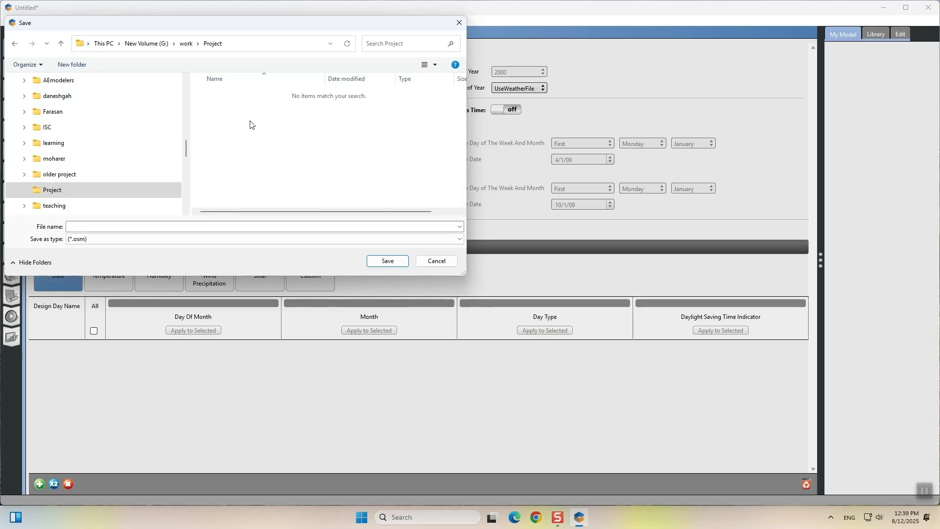
{"action": "left_click", "coordinate": [239, 227]}
{"action": "type", "text": "E1"}
{"action": "left_click", "coordinate": [388, 263]}
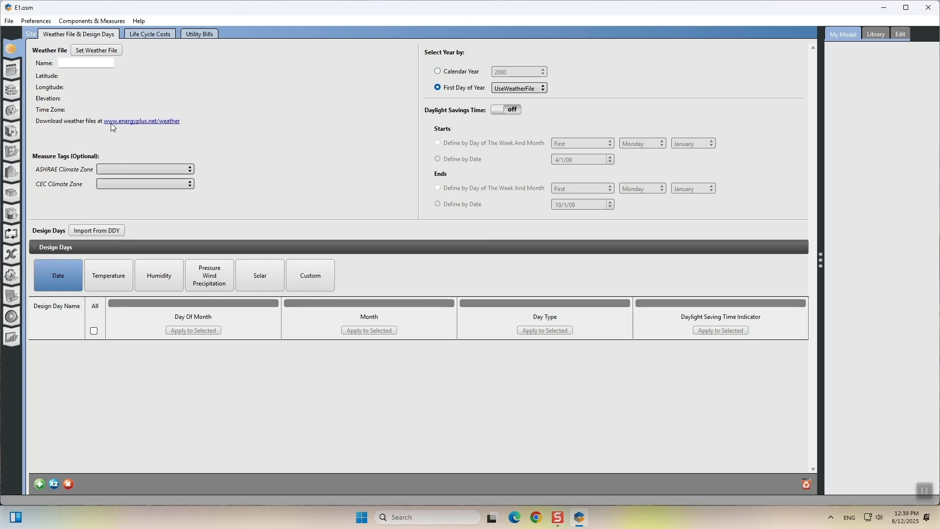
Assign the USA_CA_San.Francisco.Intl.AP.724940_TMY3.epw weather file to the model and save it.
{"action": "left_click", "coordinate": [96, 51]}
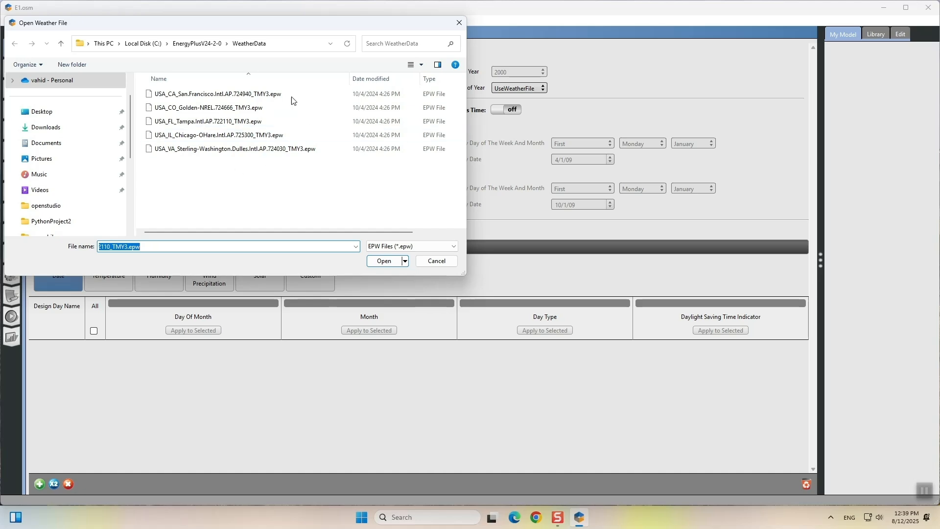
{"action": "double_click", "coordinate": [201, 94]}
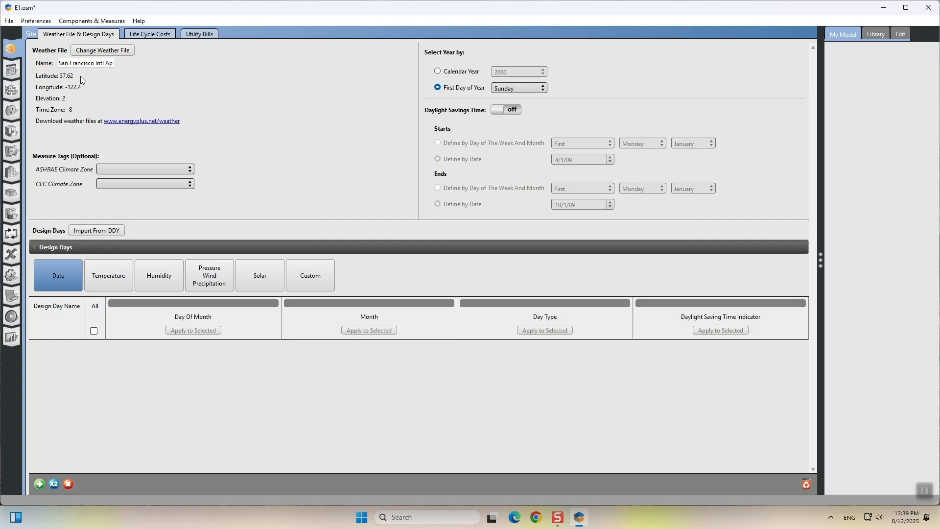
{"action": "left_click", "coordinate": [9, 21]}
{"action": "left_click", "coordinate": [34, 69]}
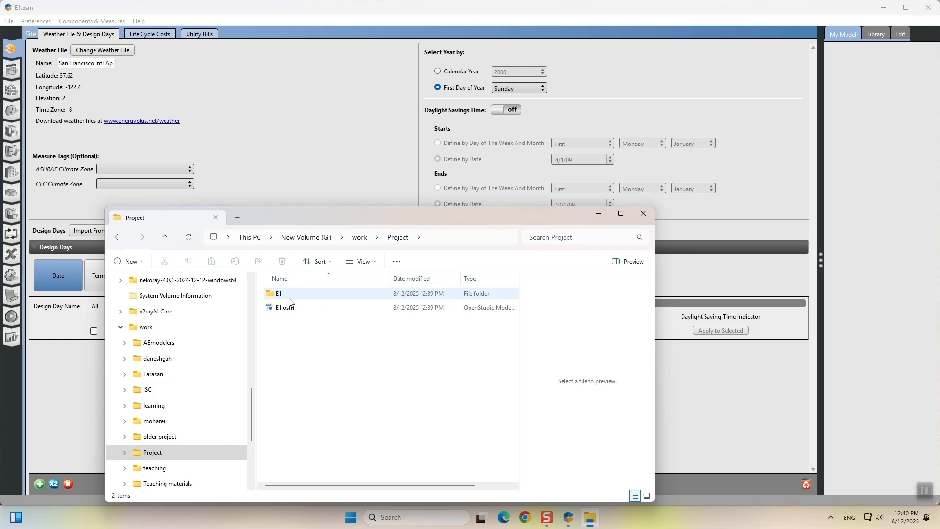
Check the weather file stored in the files subfolder of the E1 project folder, then close the folder window.
{"action": "double_click", "coordinate": [288, 297]}
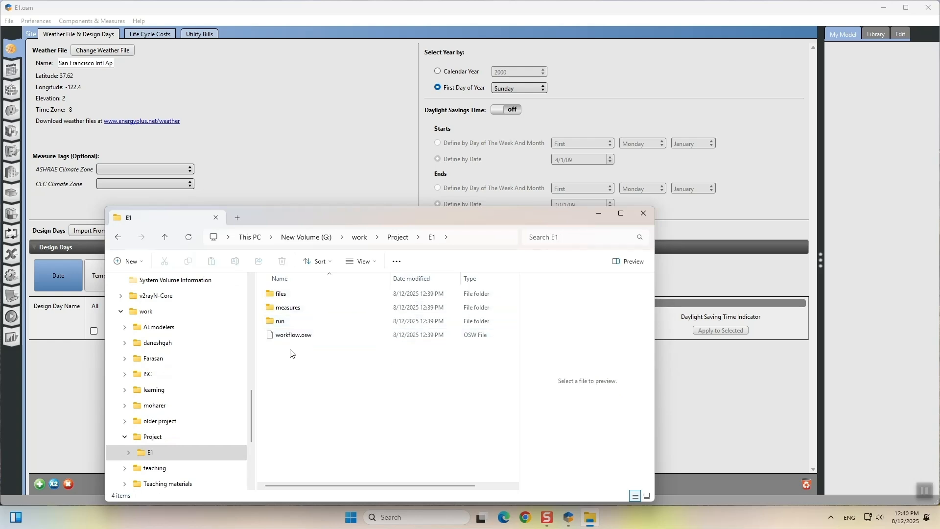
{"action": "double_click", "coordinate": [297, 295]}
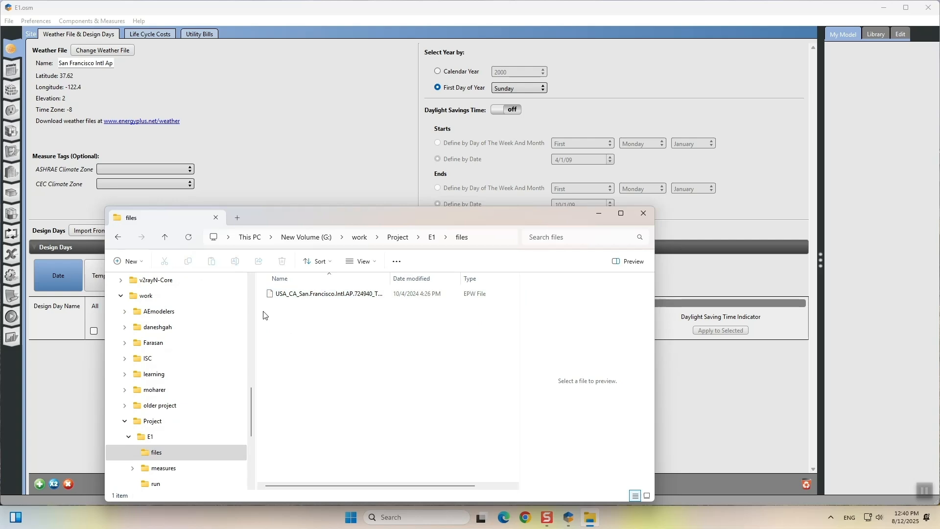
{"action": "left_click", "coordinate": [646, 214]}
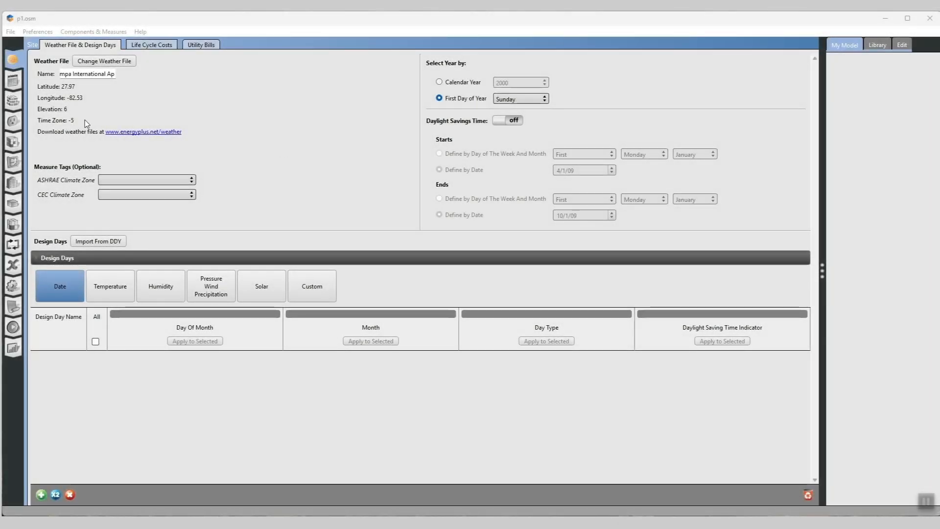
Add a no mass material to the model's constructions data and name it My Insulation.
{"action": "left_click", "coordinate": [14, 101]}
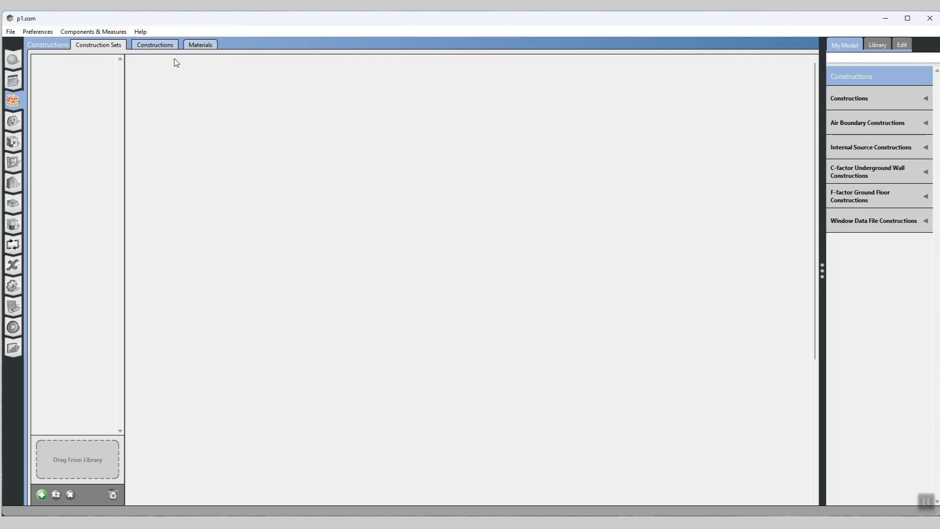
{"action": "left_click", "coordinate": [203, 49]}
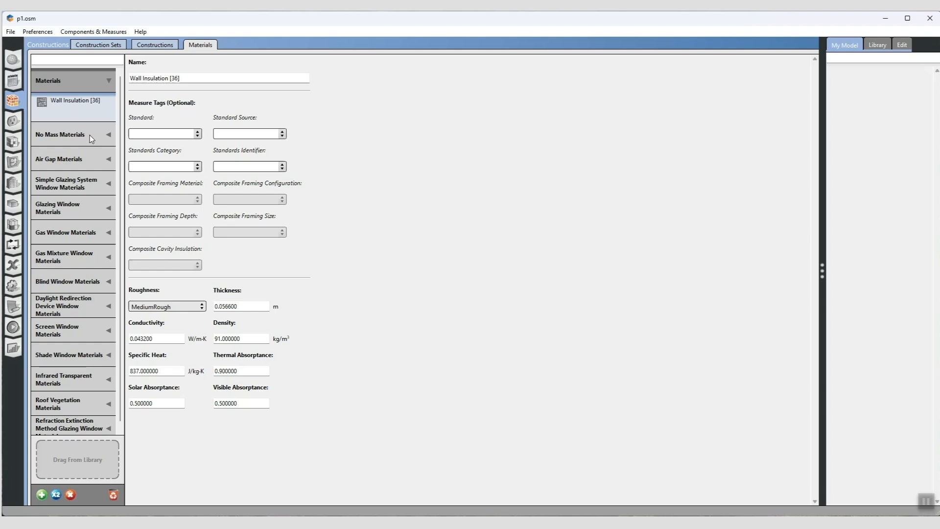
{"action": "left_click", "coordinate": [90, 136]}
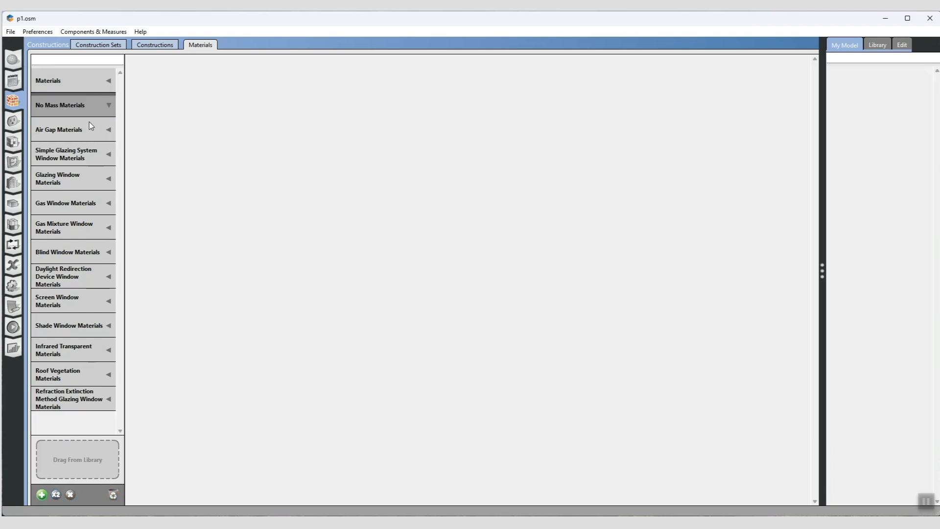
{"action": "left_click", "coordinate": [41, 495]}
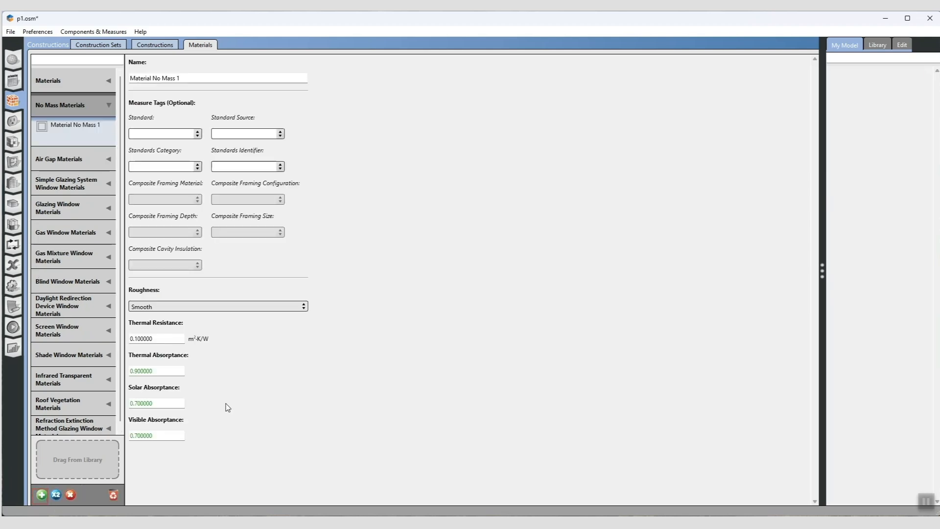
{"action": "triple_click", "coordinate": [185, 79]}
{"action": "type", "text": "My Insulation"}
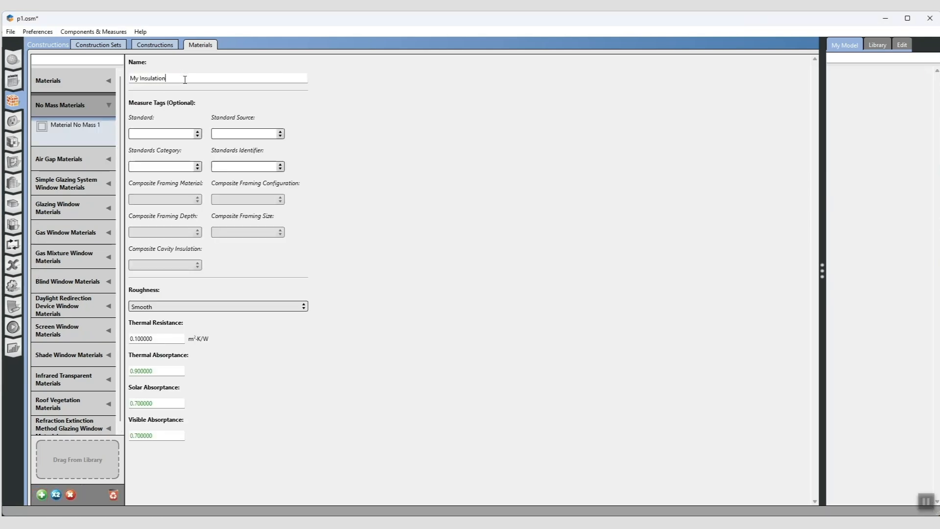
Set the insulation material's roughness to Rough and its thermal resistance to 2.29 m²·K/W.
{"action": "left_click", "coordinate": [218, 306]}
{"action": "left_click", "coordinate": [251, 328]}
{"action": "triple_click", "coordinate": [164, 341]}
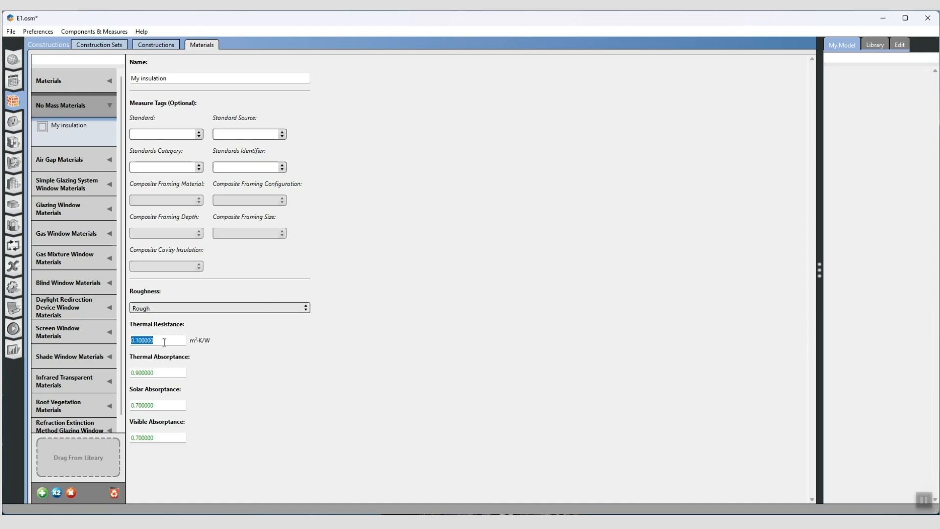
{"action": "type", "text": "2.29"}
Add a new standard material to the Materials category and open its name for editing.
{"action": "left_click", "coordinate": [84, 82]}
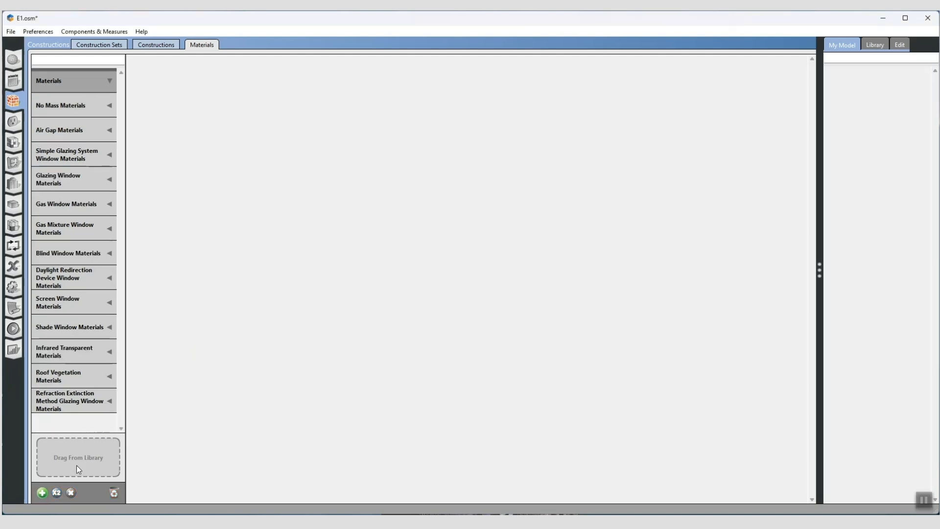
{"action": "left_click", "coordinate": [42, 492]}
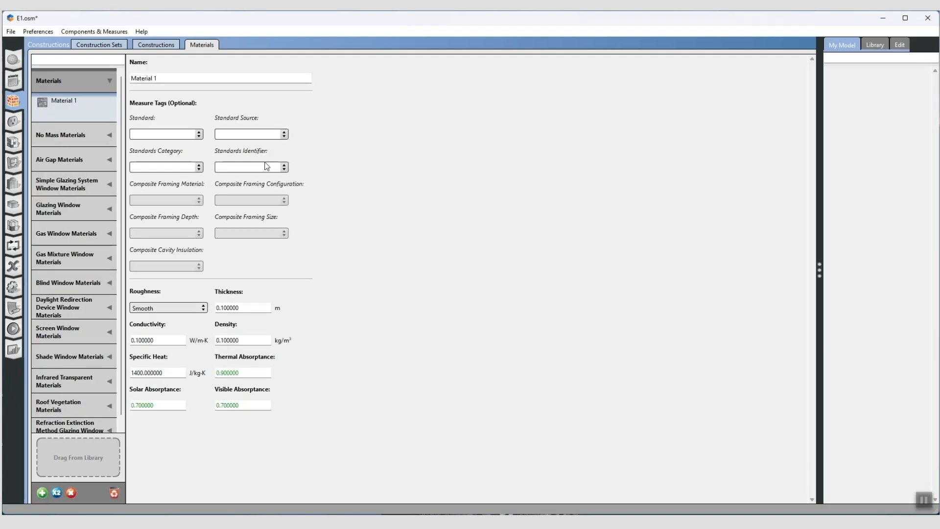
{"action": "double_click", "coordinate": [194, 78]}
{"action": "triple_click", "coordinate": [194, 78]}
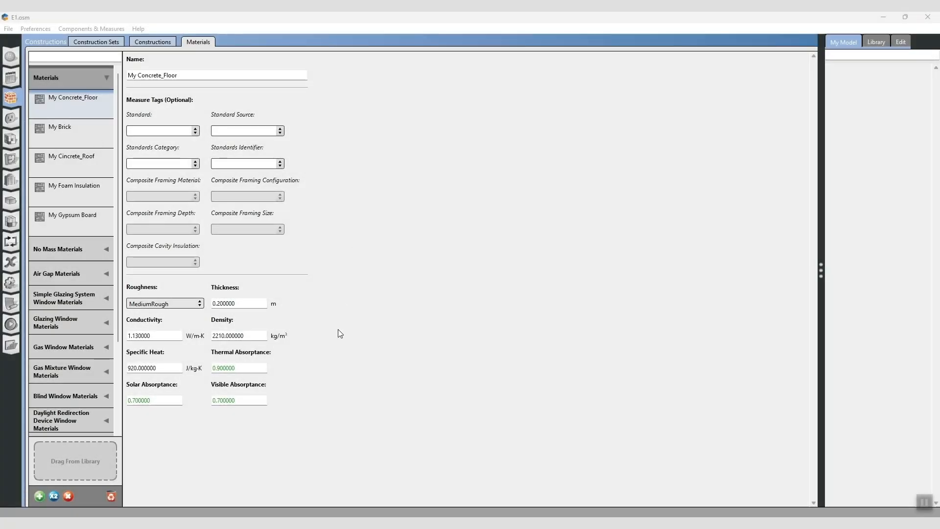
Review the properties of the brick, concrete roof, foam insulation, gypsum board, no mass, air gap, glazing and gas window materials.
{"action": "left_click", "coordinate": [74, 137]}
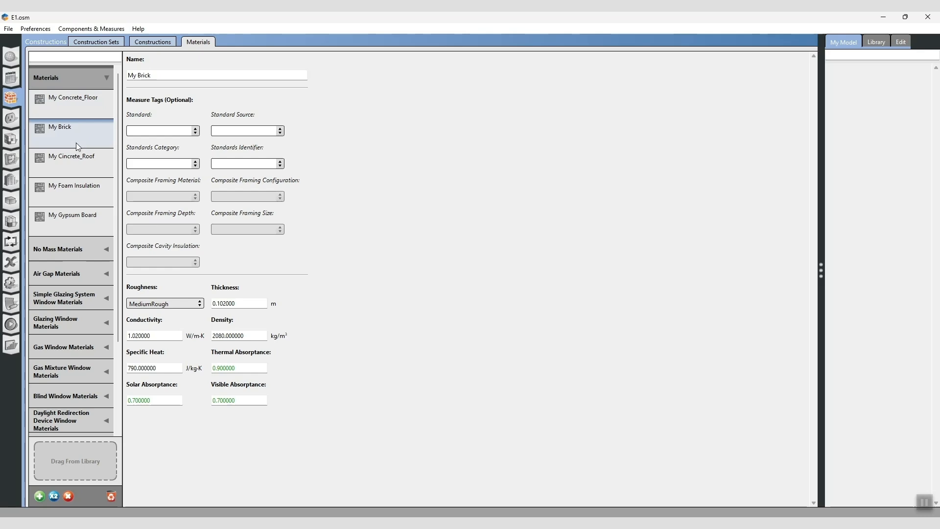
{"action": "left_click", "coordinate": [79, 161]}
{"action": "left_click", "coordinate": [76, 189]}
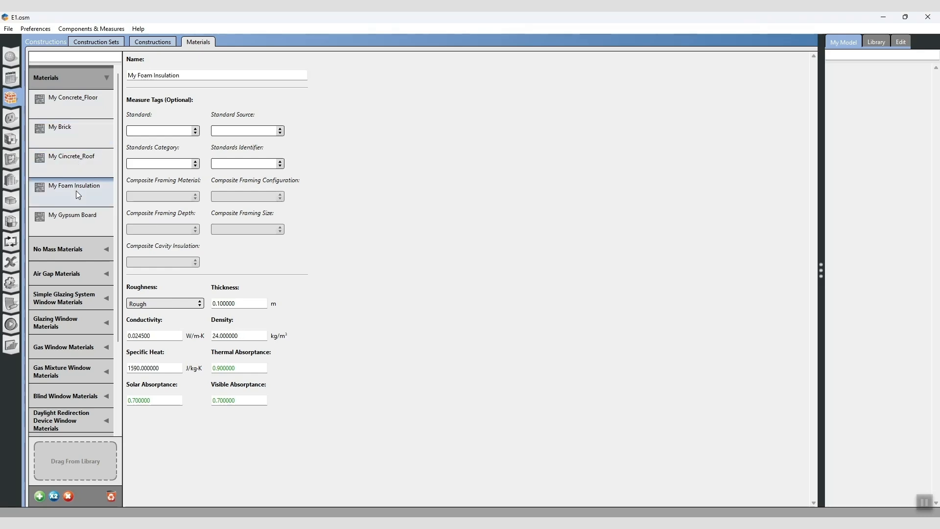
{"action": "left_click", "coordinate": [70, 220]}
{"action": "left_click", "coordinate": [66, 250]}
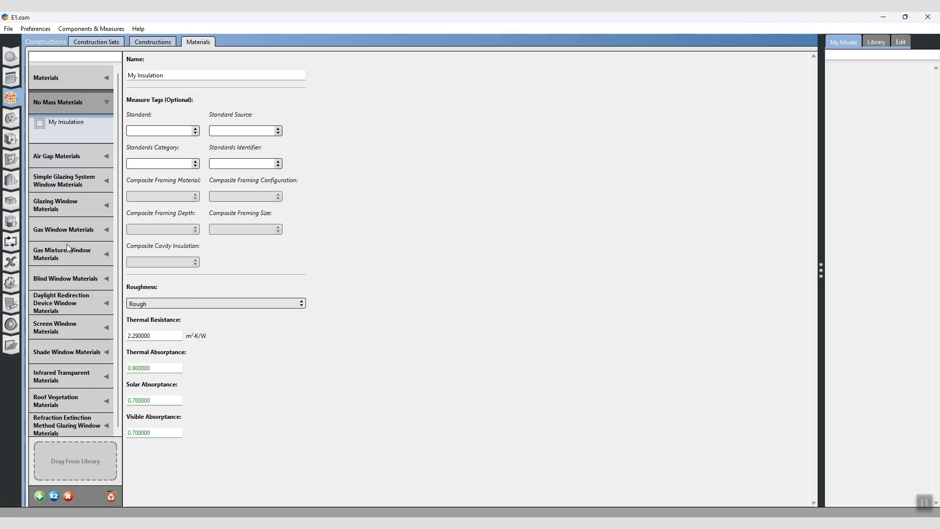
{"action": "left_click", "coordinate": [60, 160]}
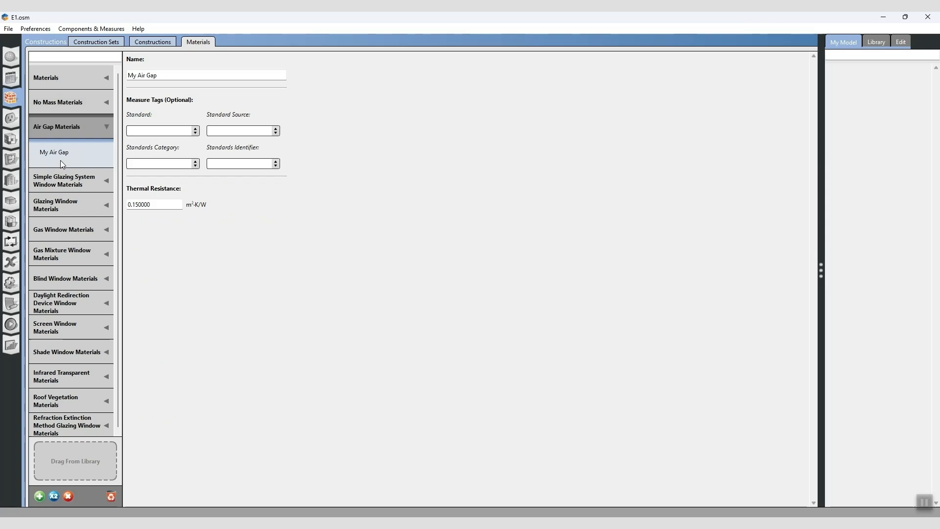
{"action": "left_click", "coordinate": [60, 204]}
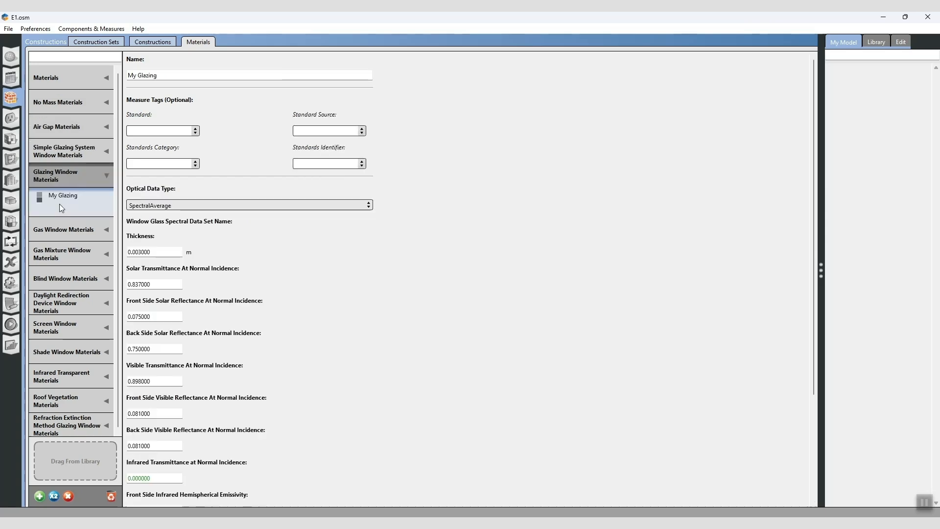
{"action": "left_click", "coordinate": [62, 231]}
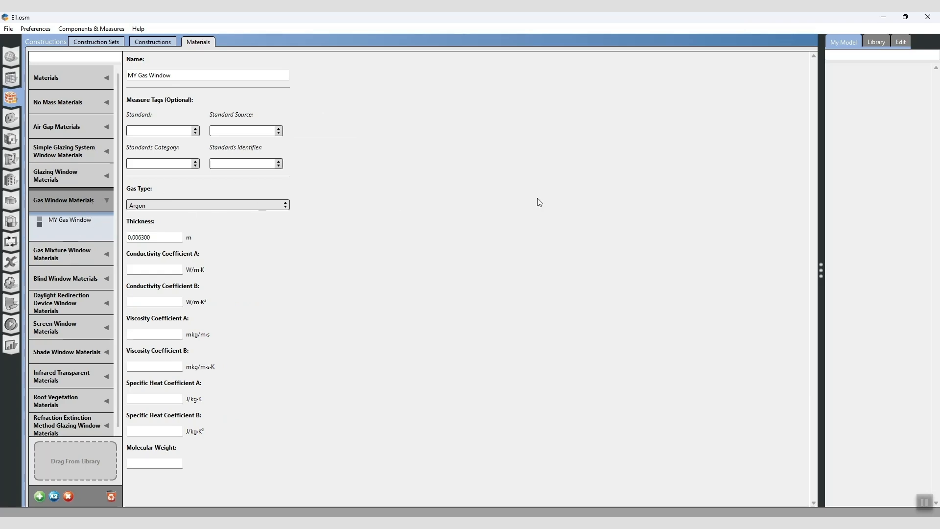
Examine the predefined materials available in the library.
{"action": "left_click", "coordinate": [877, 44]}
{"action": "scroll", "coordinate": [886, 303], "scroll_direction": "down", "scroll_amount": 5}
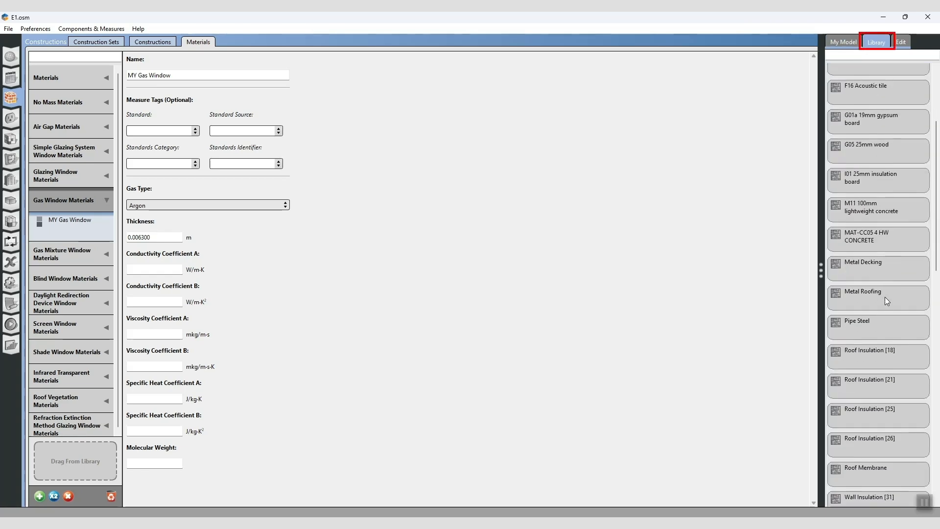
{"action": "scroll", "coordinate": [885, 296], "scroll_direction": "down", "scroll_amount": 5}
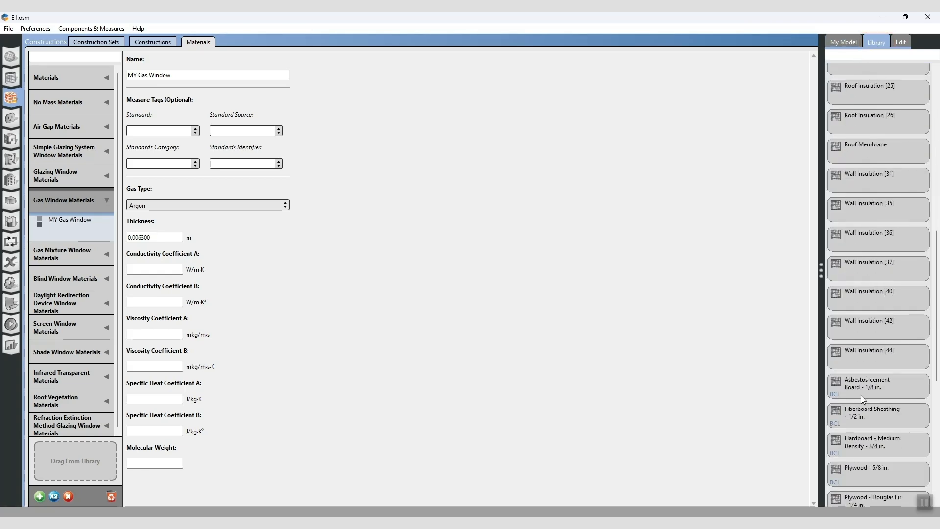
{"action": "scroll", "coordinate": [859, 380], "scroll_direction": "down", "scroll_amount": 2}
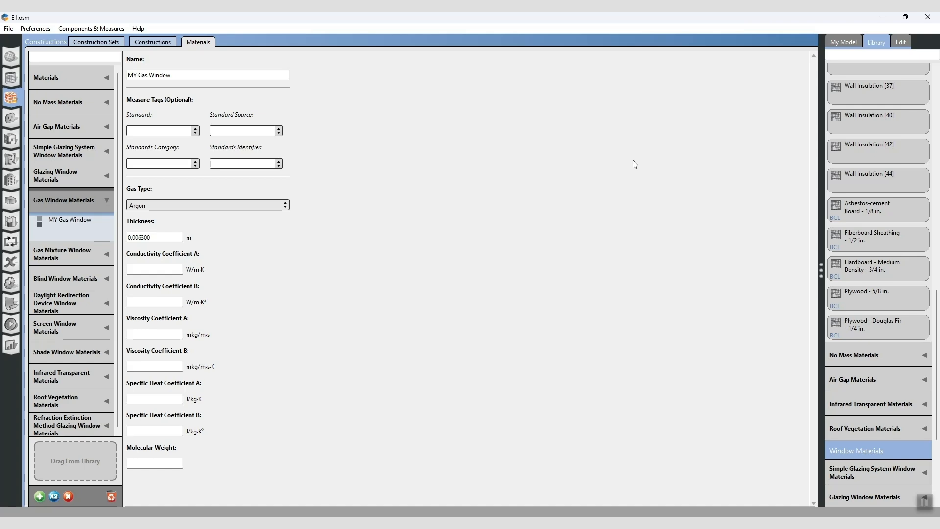
Browse the OSM library files in the Resources folder that can be loaded as a library.
{"action": "left_click", "coordinate": [8, 29]}
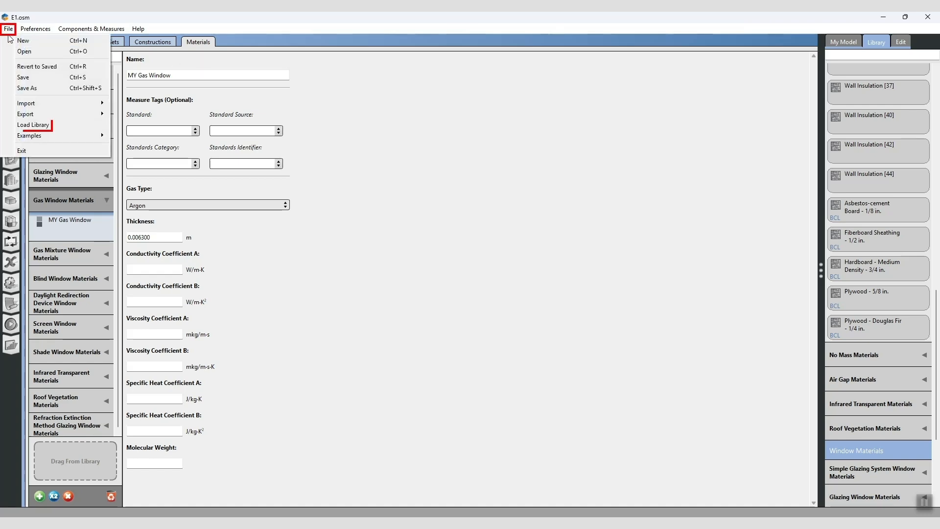
{"action": "left_click", "coordinate": [22, 125]}
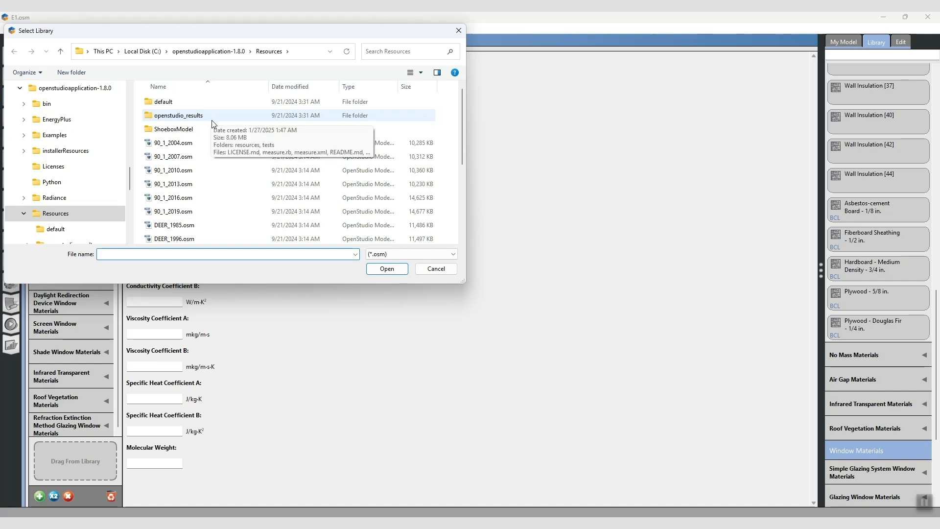
{"action": "scroll", "coordinate": [199, 163], "scroll_direction": "down", "scroll_amount": 1}
{"action": "scroll", "coordinate": [198, 163], "scroll_direction": "down", "scroll_amount": 3}
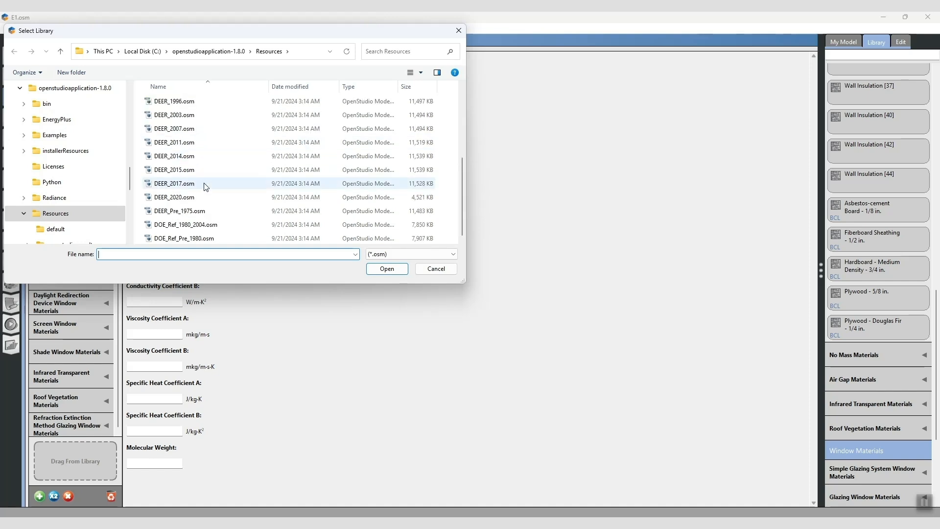
{"action": "scroll", "coordinate": [205, 184], "scroll_direction": "up", "scroll_amount": 1}
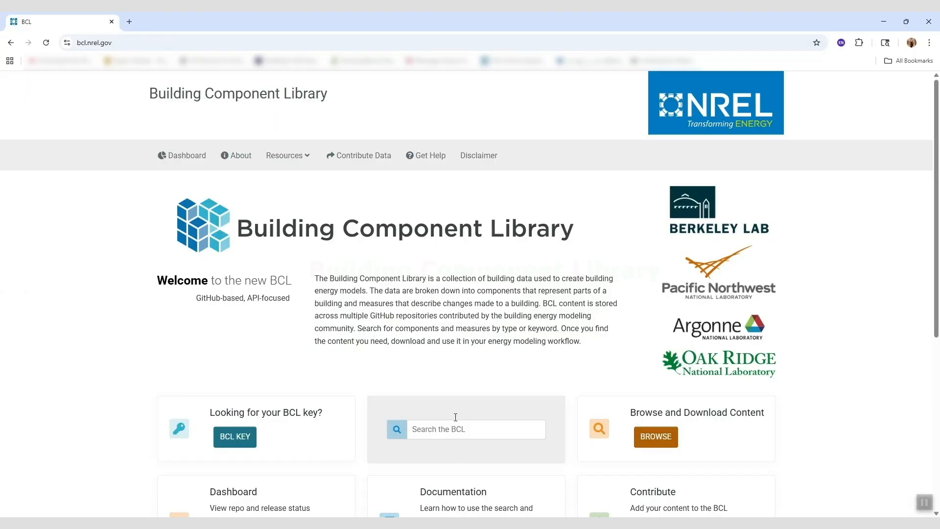
Switch from the Building Component Library website back to OpenStudio and open the online component finder.
{"action": "left_click", "coordinate": [288, 155]}
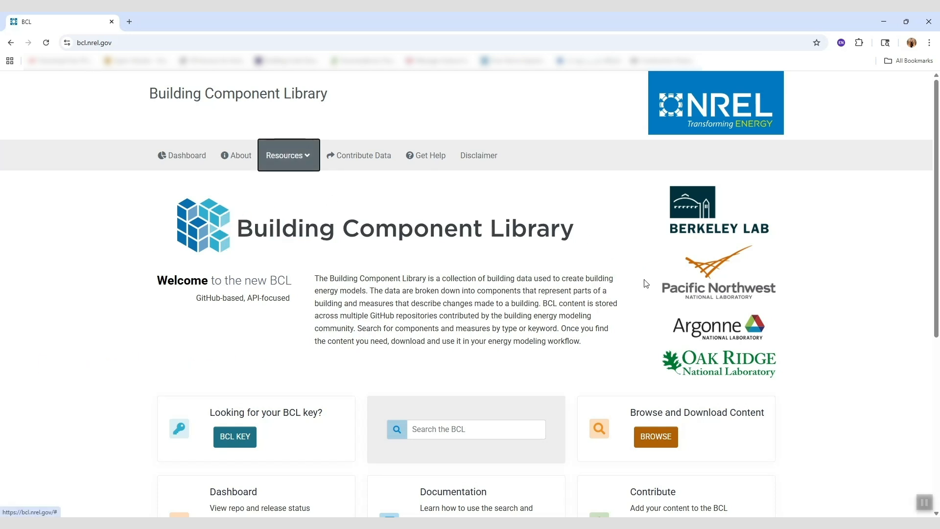
{"action": "key", "text": "alt+Tab"}
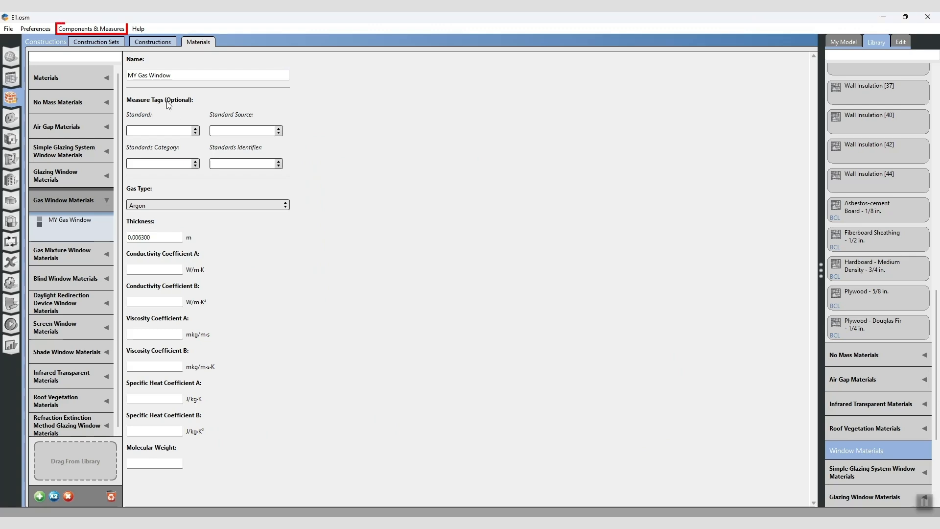
{"action": "left_click", "coordinate": [96, 30]}
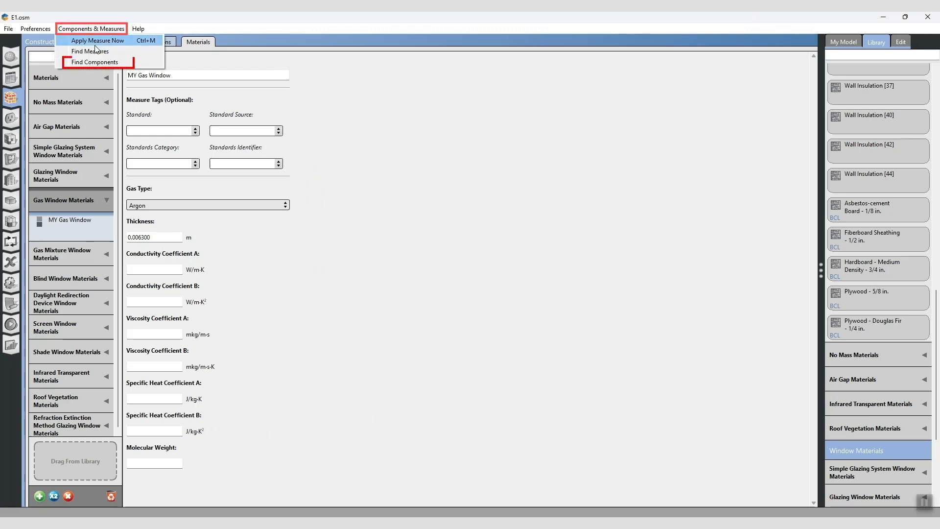
{"action": "left_click", "coordinate": [96, 62]}
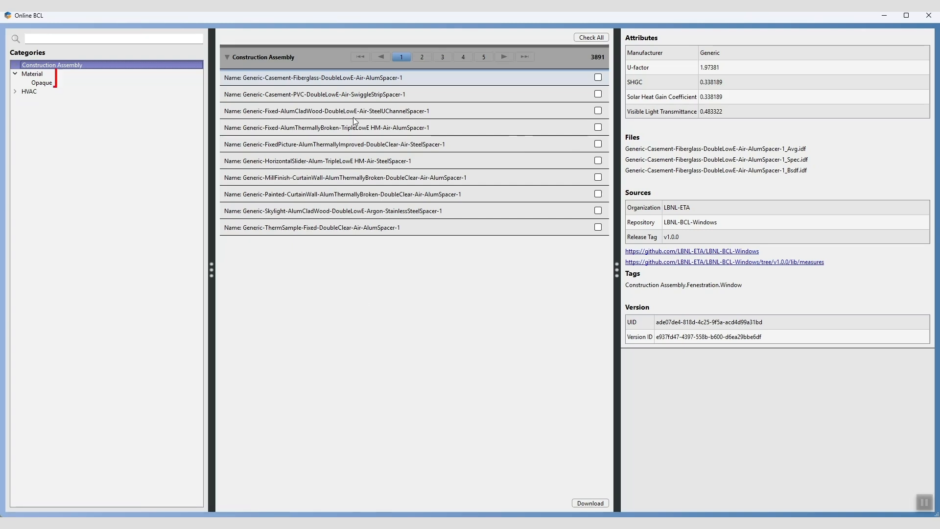
Download the opaque material Hardboard - High Density - Standard-tempered Grade - 3/4 in. and review the BCL materials in the library.
{"action": "left_click", "coordinate": [32, 82]}
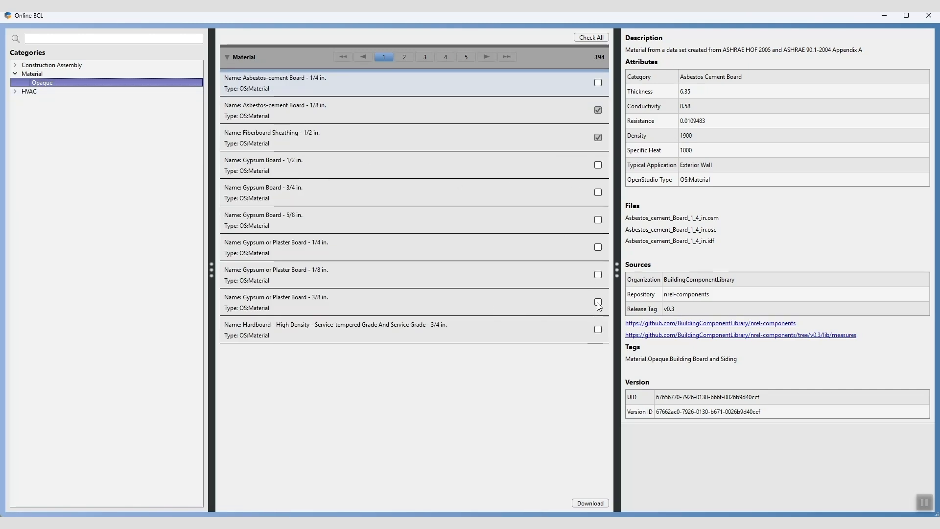
{"action": "left_click", "coordinate": [404, 56]}
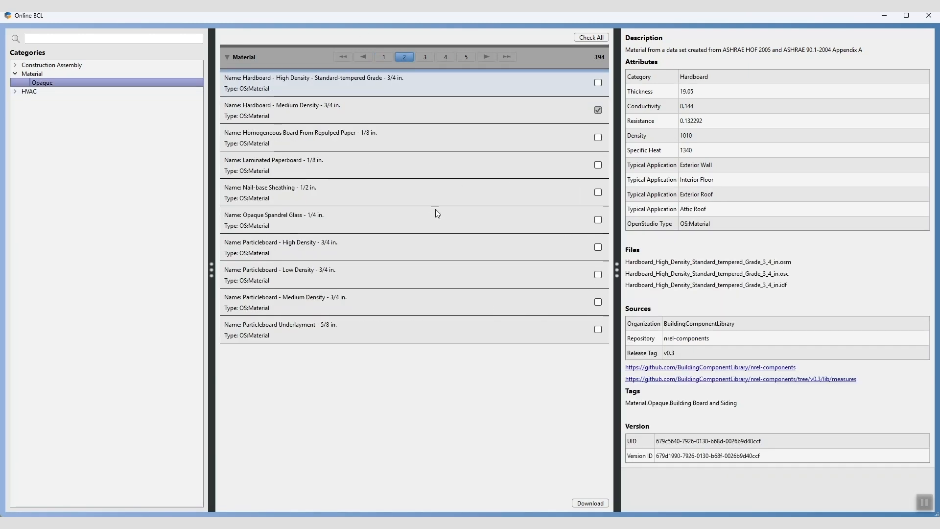
{"action": "left_click", "coordinate": [539, 113]}
{"action": "left_click", "coordinate": [597, 83]}
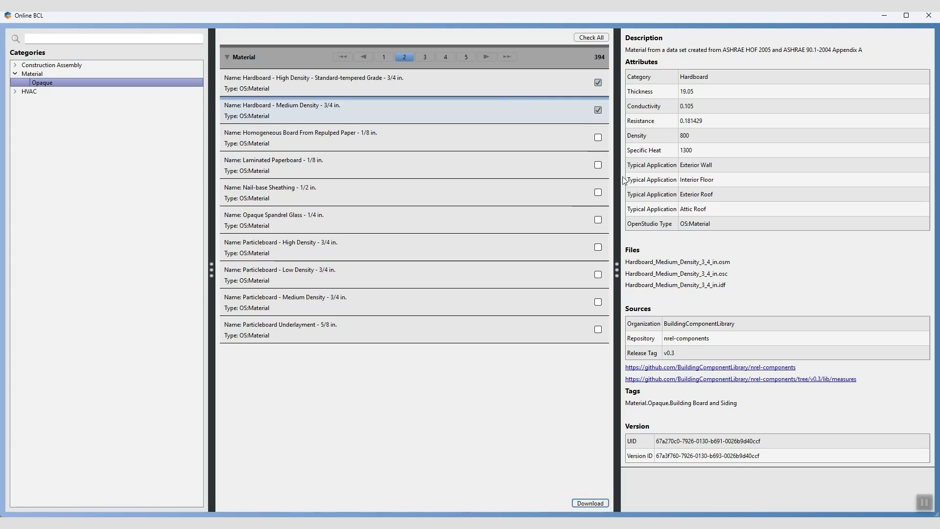
{"action": "left_click", "coordinate": [929, 15]}
{"action": "scroll", "coordinate": [879, 264], "scroll_direction": "down", "scroll_amount": 5}
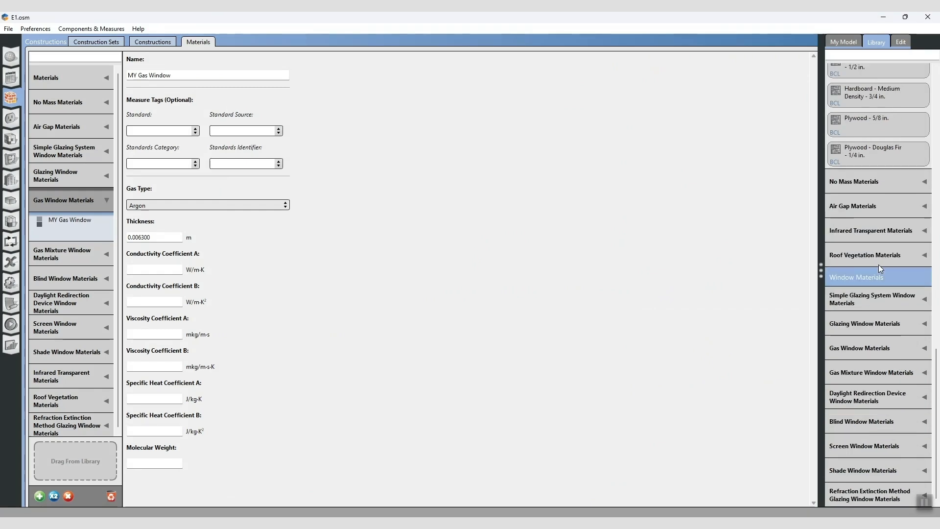
{"action": "scroll", "coordinate": [877, 263], "scroll_direction": "up", "scroll_amount": 2}
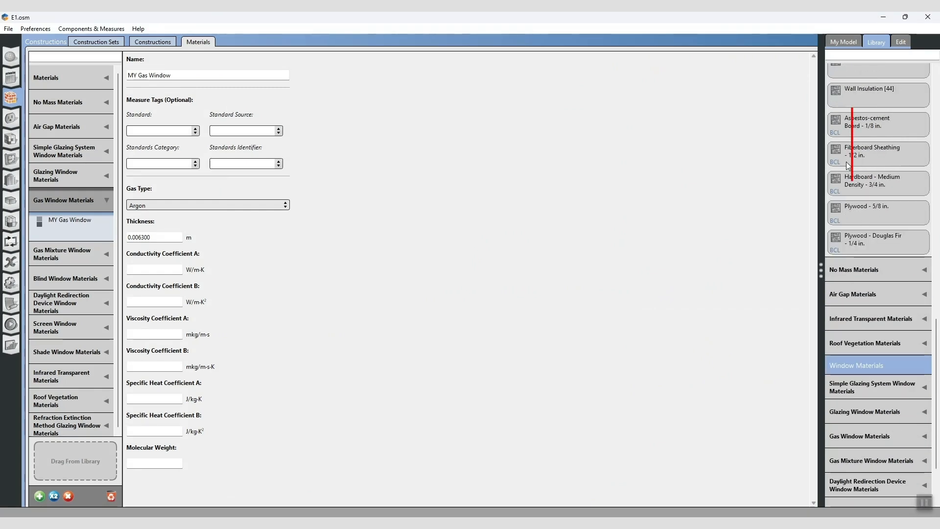
{"action": "scroll", "coordinate": [847, 245], "scroll_direction": "up", "scroll_amount": 1}
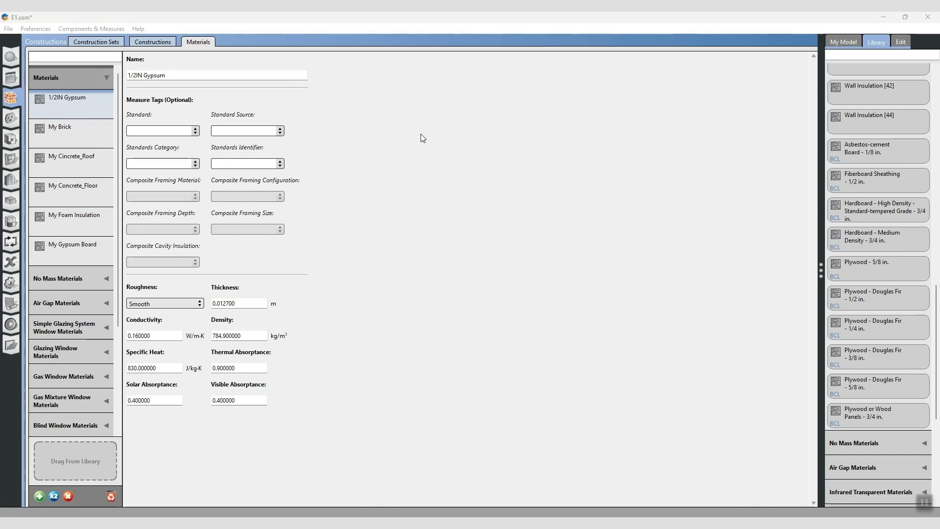
Add a new construction and assign the model's My Glazing material as its outside layer.
{"action": "left_click", "coordinate": [154, 43]}
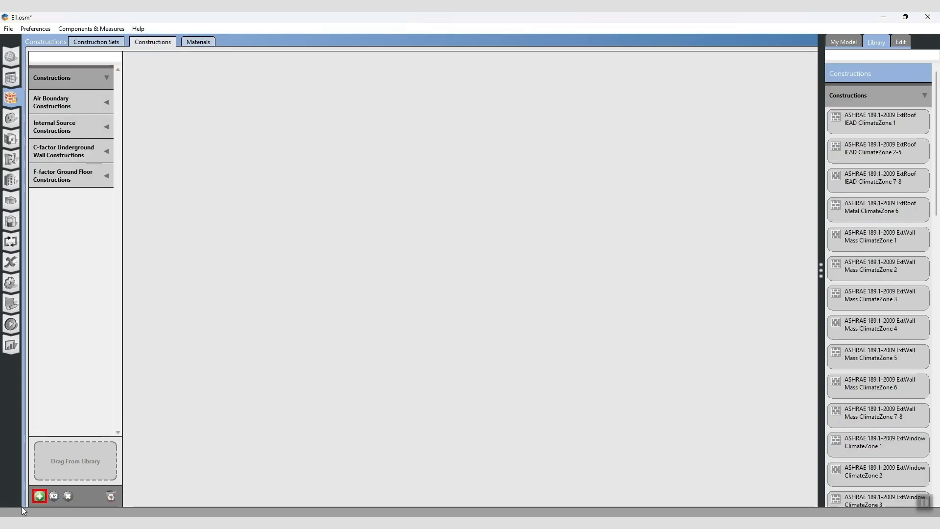
{"action": "left_click", "coordinate": [38, 497]}
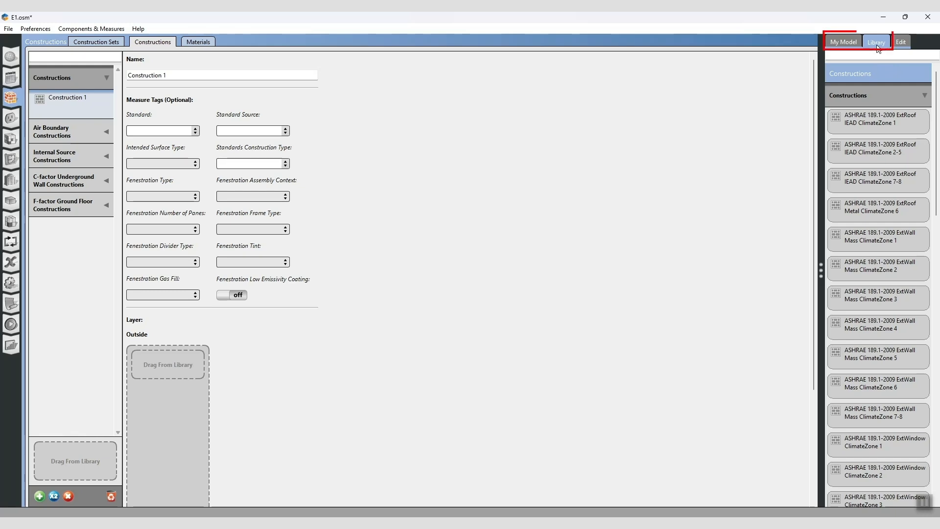
{"action": "left_click", "coordinate": [845, 43]}
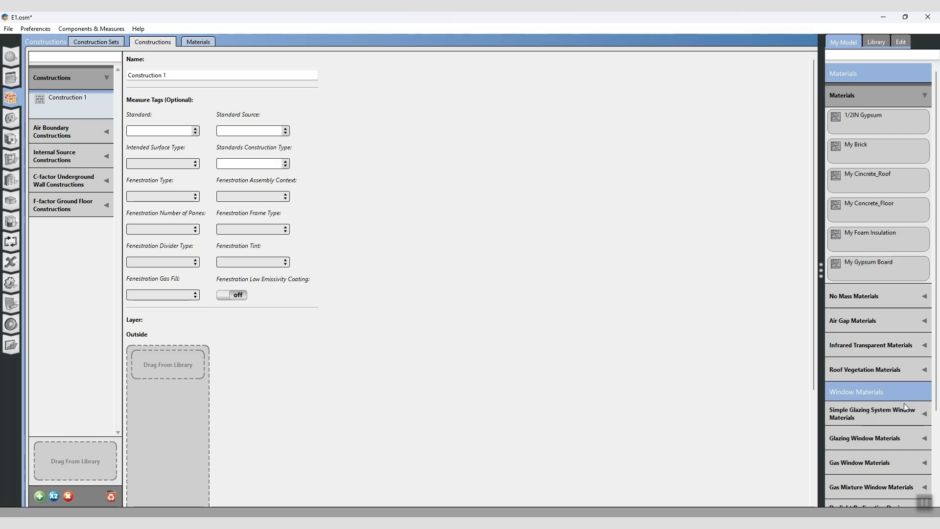
{"action": "left_click", "coordinate": [902, 441]}
{"action": "left_click_drag", "start_coordinate": [859, 286], "coordinate": [168, 364]}
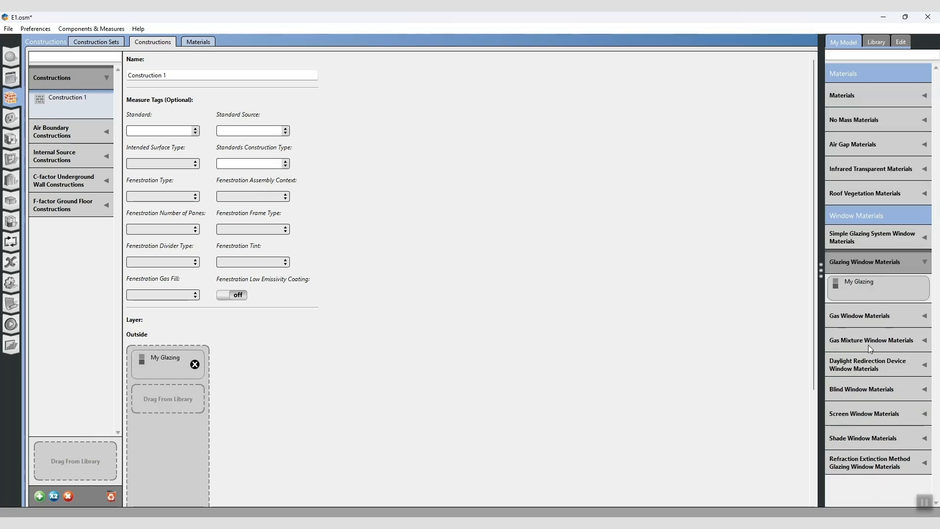
Add two MY Gas Window layers to the construction beneath the My Glazing layer.
{"action": "left_click", "coordinate": [903, 318]}
{"action": "left_click_drag", "start_coordinate": [862, 311], "coordinate": [168, 397]}
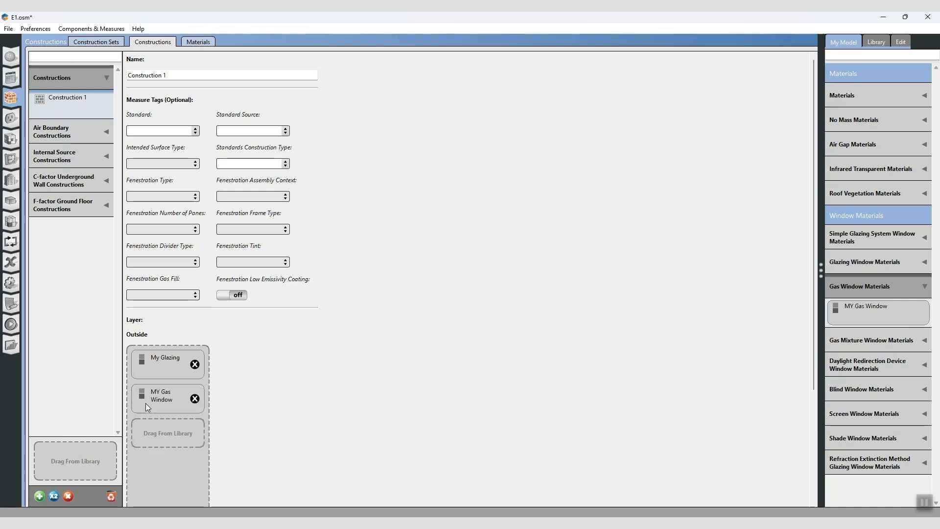
{"action": "left_click_drag", "start_coordinate": [886, 310], "coordinate": [188, 466]}
{"action": "left_click", "coordinate": [195, 433]}
{"action": "left_click_drag", "start_coordinate": [900, 310], "coordinate": [187, 441]}
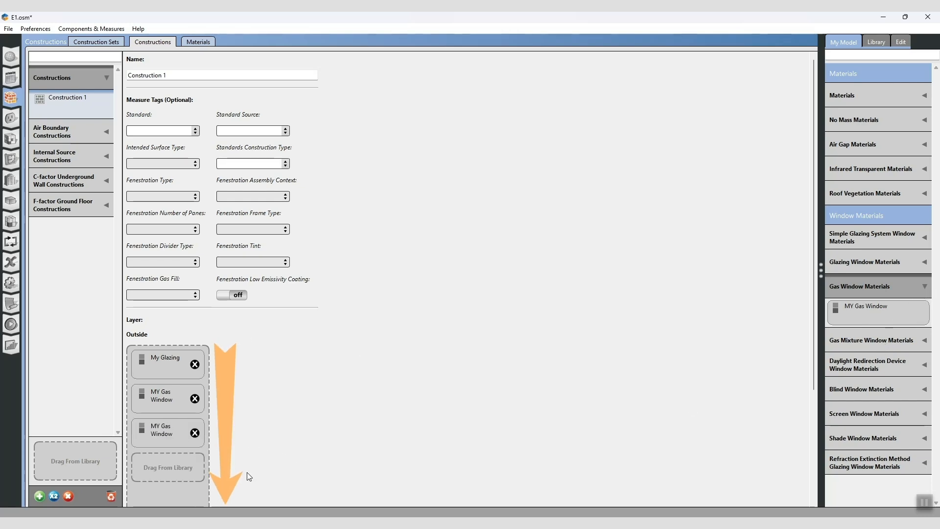
{"action": "left_click", "coordinate": [923, 505]}
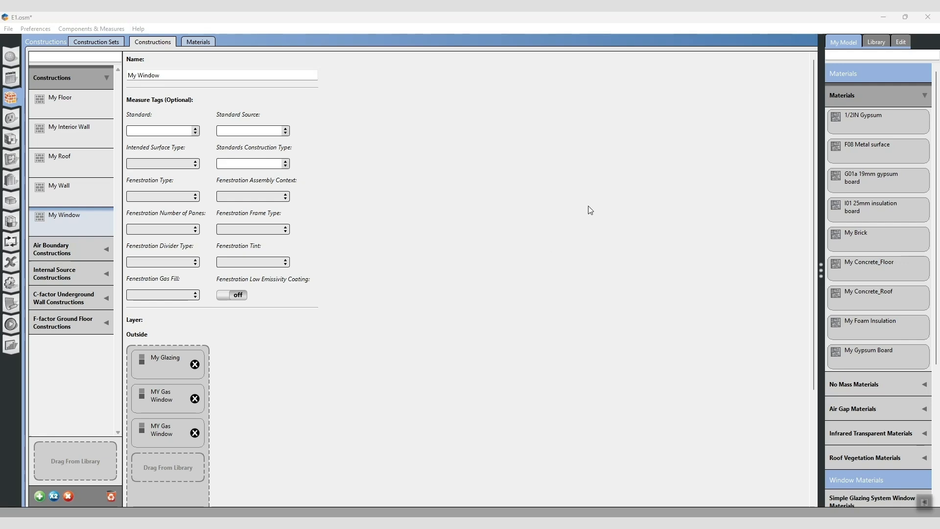
Add the predefined Exterior Door construction from the library to the model's constructions.
{"action": "left_click", "coordinate": [876, 43]}
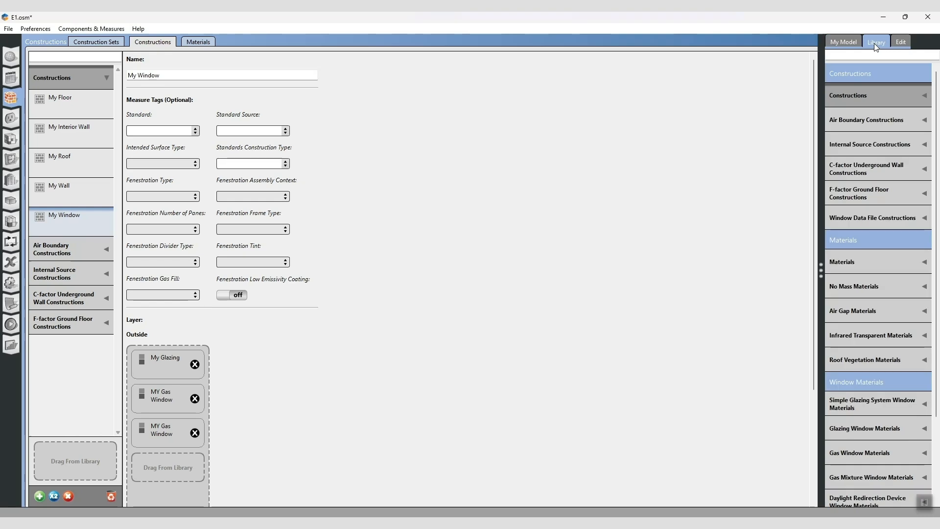
{"action": "left_click", "coordinate": [924, 95]}
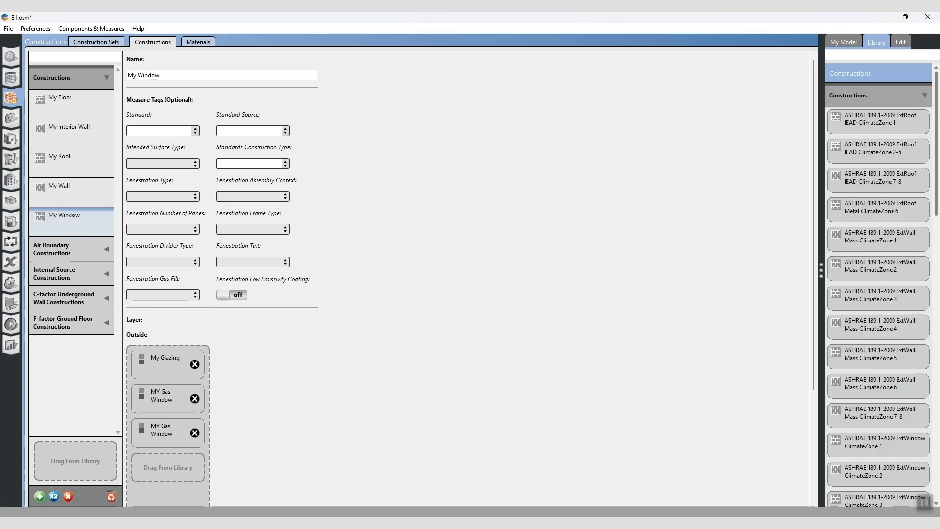
{"action": "left_click_drag", "start_coordinate": [938, 116], "coordinate": [939, 277]}
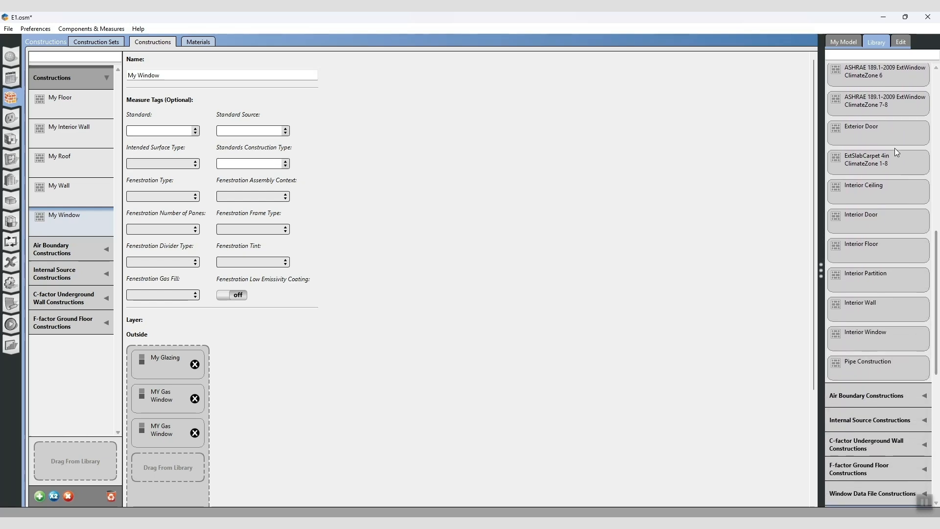
{"action": "left_click_drag", "start_coordinate": [875, 134], "coordinate": [75, 464]}
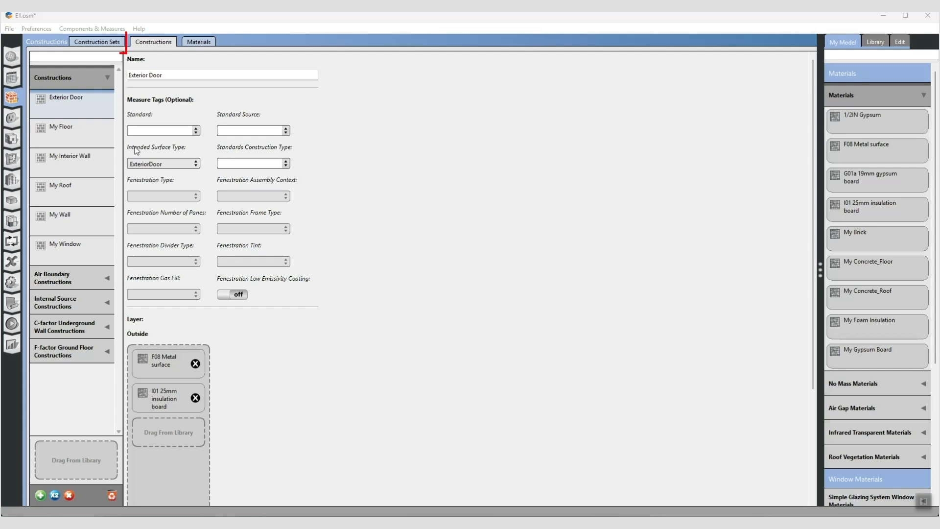
Create a new construction set and name it My Construction Set.
{"action": "left_click", "coordinate": [97, 42]}
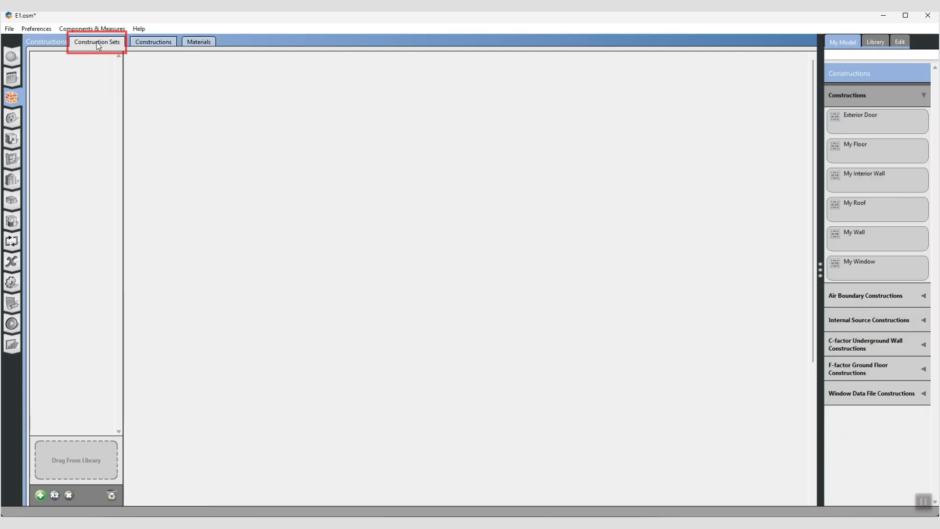
{"action": "left_click", "coordinate": [40, 495]}
{"action": "left_click_drag", "start_coordinate": [150, 74], "coordinate": [130, 75]}
{"action": "type", "text": "My"}
{"action": "left_click", "coordinate": [198, 74]}
{"action": "key", "text": "BackSpace"}
{"action": "key", "text": "BackSpace"}
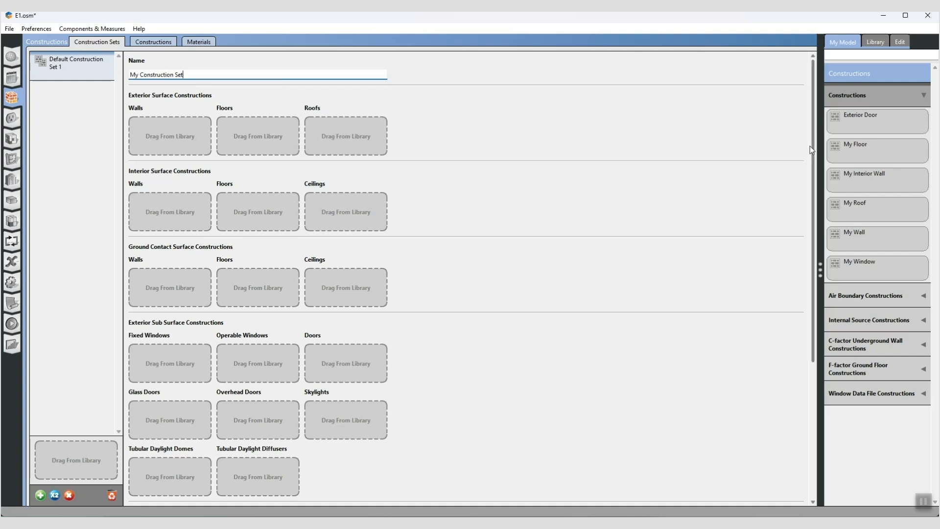
Assign My Floor, My Wall and My Roof to the exterior floors, walls and roofs, and My Interior Wall to the interior walls.
{"action": "left_click_drag", "start_coordinate": [861, 152], "coordinate": [245, 135]}
{"action": "left_click_drag", "start_coordinate": [896, 230], "coordinate": [182, 128]}
{"action": "left_click_drag", "start_coordinate": [878, 198], "coordinate": [349, 131]}
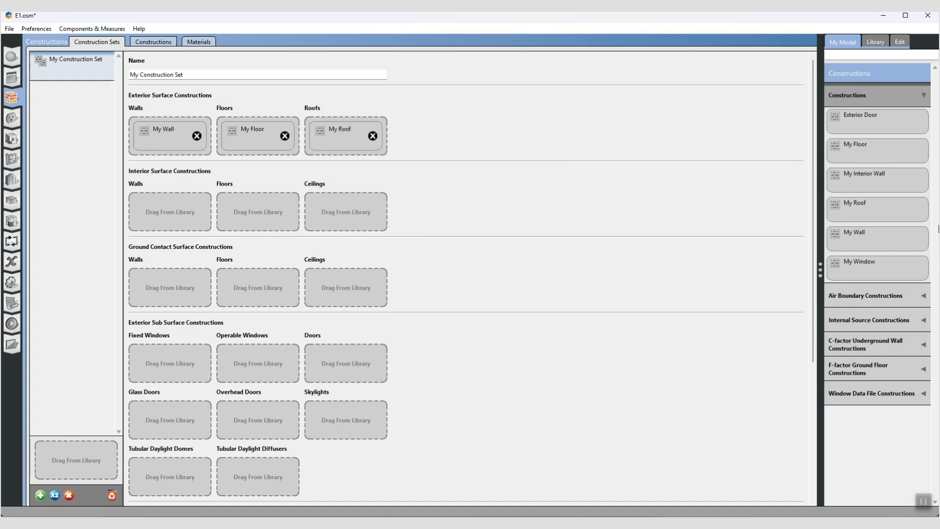
{"action": "left_click_drag", "start_coordinate": [867, 179], "coordinate": [154, 207]}
Assign My Window to the exterior fixed windows and Exterior Door to the exterior doors of the construction set.
{"action": "scroll", "coordinate": [301, 316], "scroll_direction": "down", "scroll_amount": 1}
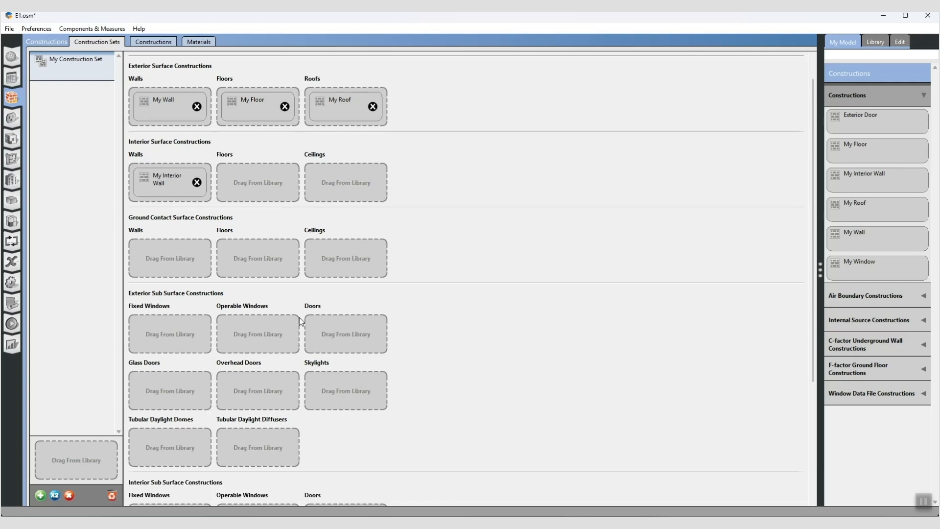
{"action": "left_click_drag", "start_coordinate": [863, 269], "coordinate": [151, 333]}
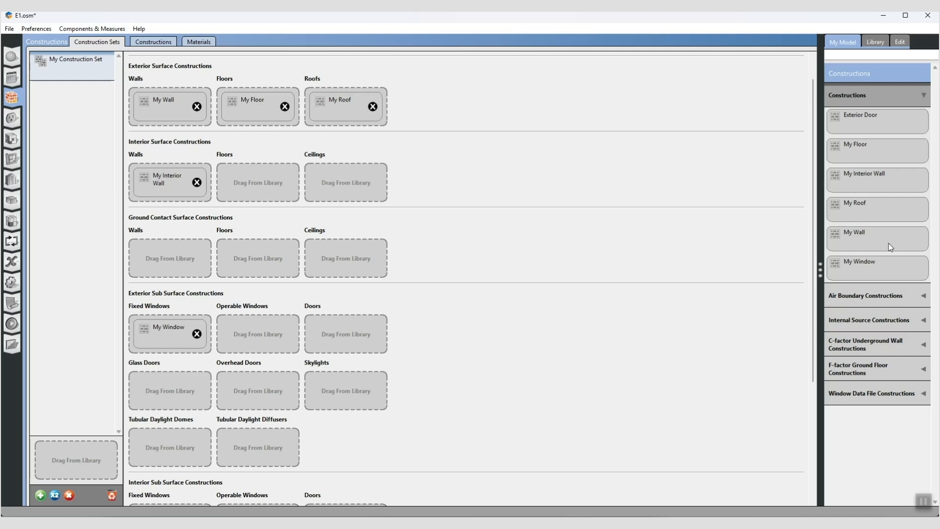
{"action": "left_click_drag", "start_coordinate": [865, 120], "coordinate": [350, 337]}
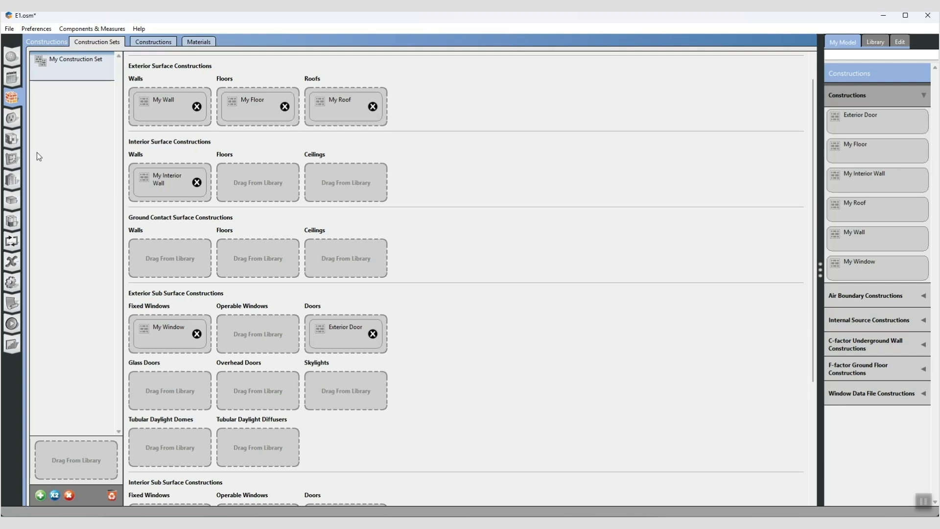
Rename the facility's building as Building and assign My Construction Set as its default construction set.
{"action": "left_click", "coordinate": [15, 183]}
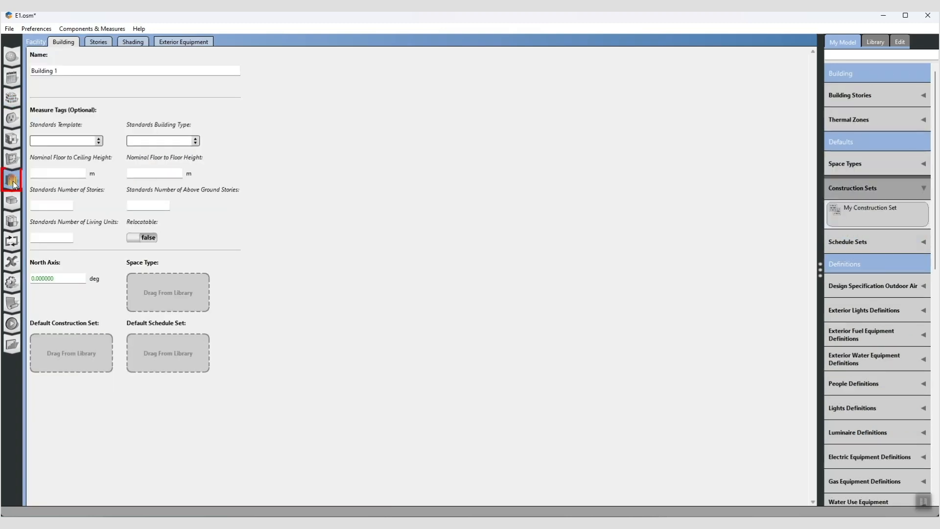
{"action": "double_click", "coordinate": [57, 72]}
{"action": "key", "text": "BackSpace"}
{"action": "key", "text": "BackSpace"}
{"action": "left_click", "coordinate": [847, 48]}
{"action": "left_click_drag", "start_coordinate": [860, 214], "coordinate": [50, 354]}
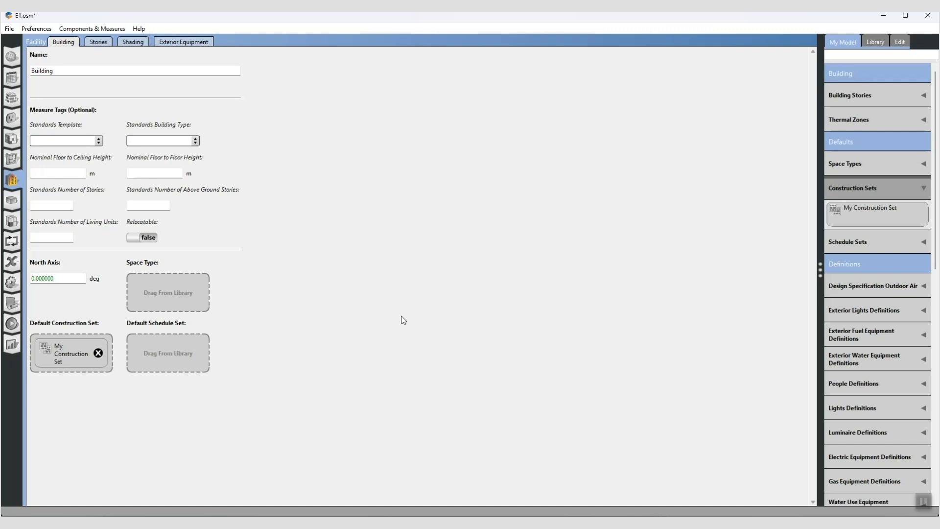
Examine the predefined construction sets available in the library for the building.
{"action": "left_click", "coordinate": [880, 42]}
{"action": "left_click", "coordinate": [841, 43]}
{"action": "left_click", "coordinate": [870, 43]}
{"action": "left_click", "coordinate": [916, 95]}
{"action": "left_click", "coordinate": [907, 119]}
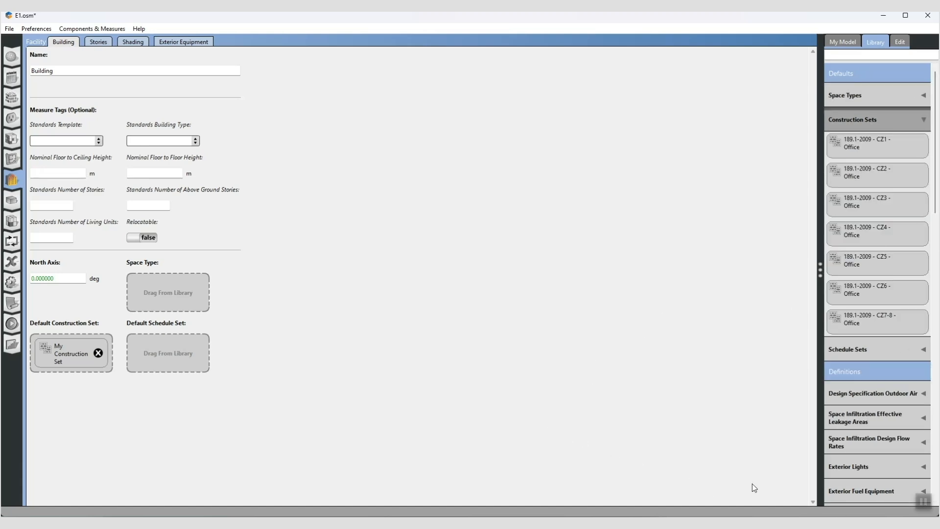
{"action": "left_click", "coordinate": [922, 504]}
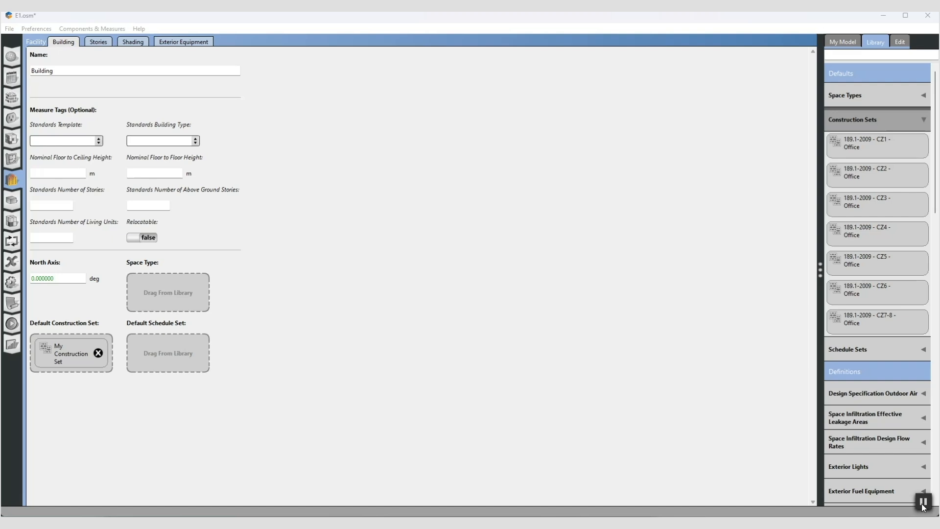
Start a new FloorspaceJS floorplan without a map in the model's geometry editor.
{"action": "left_click", "coordinate": [923, 505]}
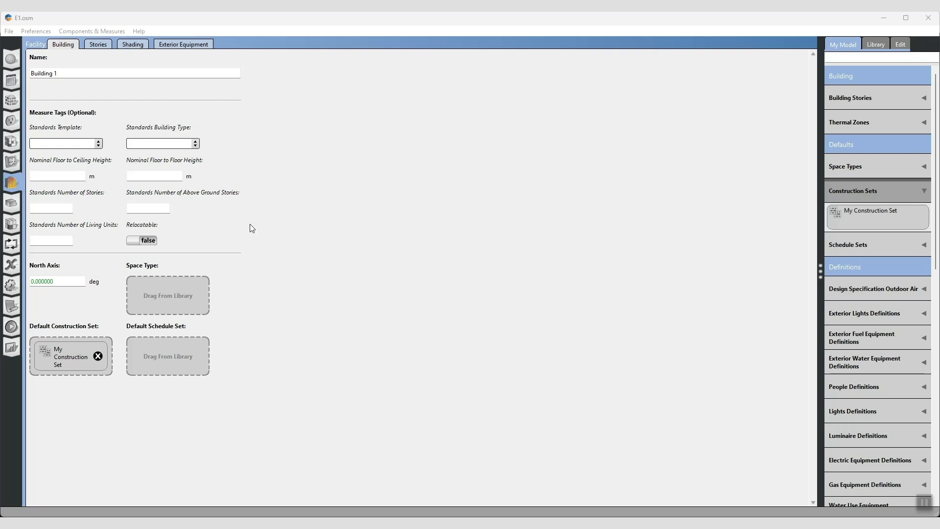
{"action": "left_click", "coordinate": [11, 165]}
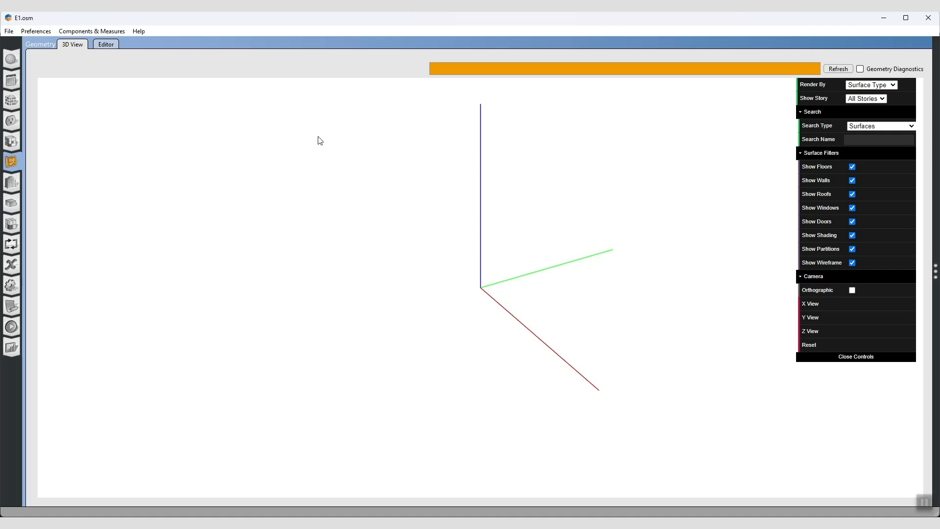
{"action": "left_click", "coordinate": [105, 47]}
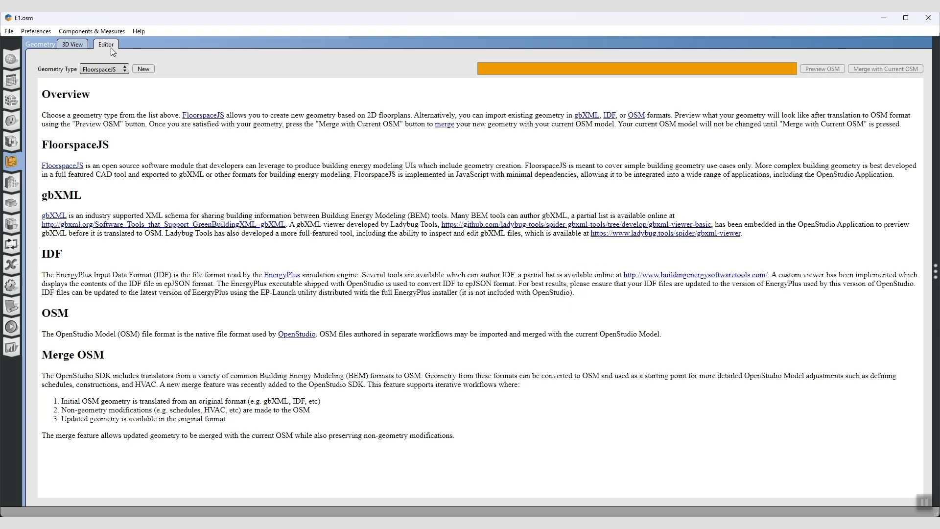
{"action": "left_click", "coordinate": [142, 70]}
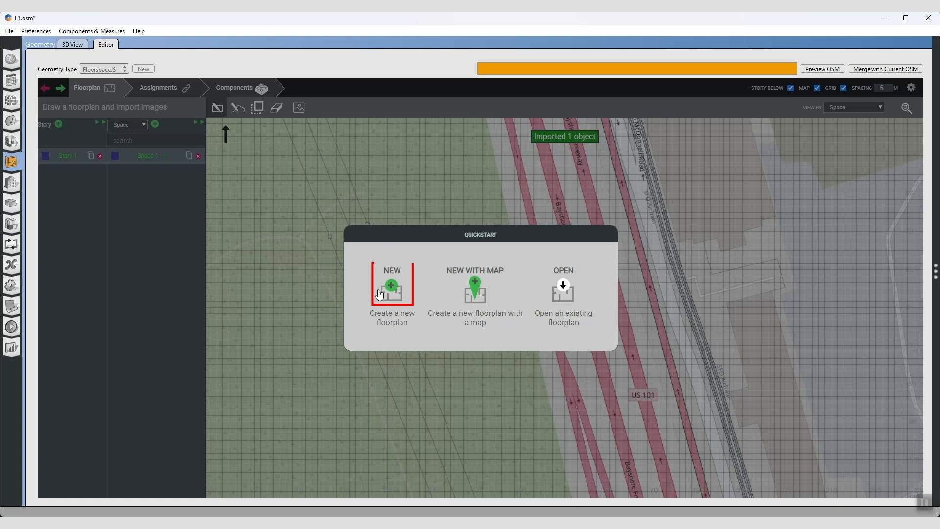
{"action": "left_click", "coordinate": [392, 289]}
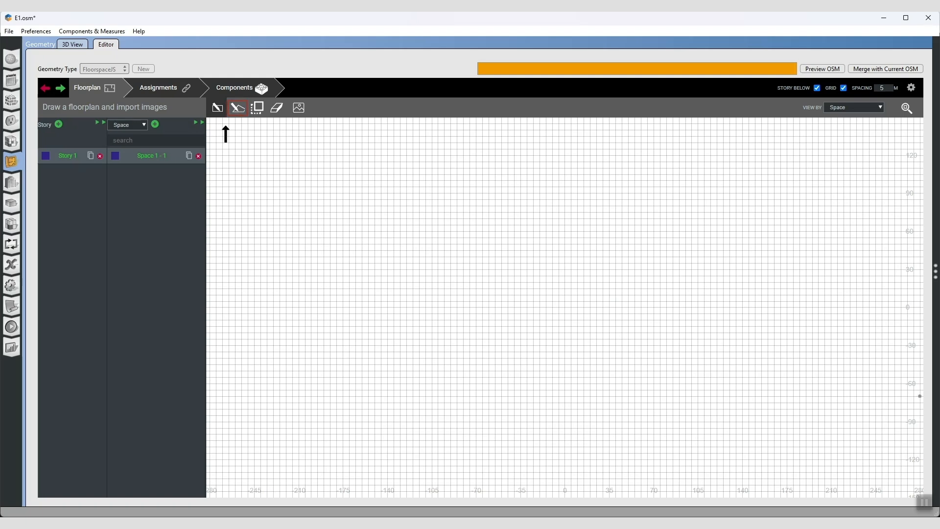
{"action": "left_click", "coordinate": [923, 505]}
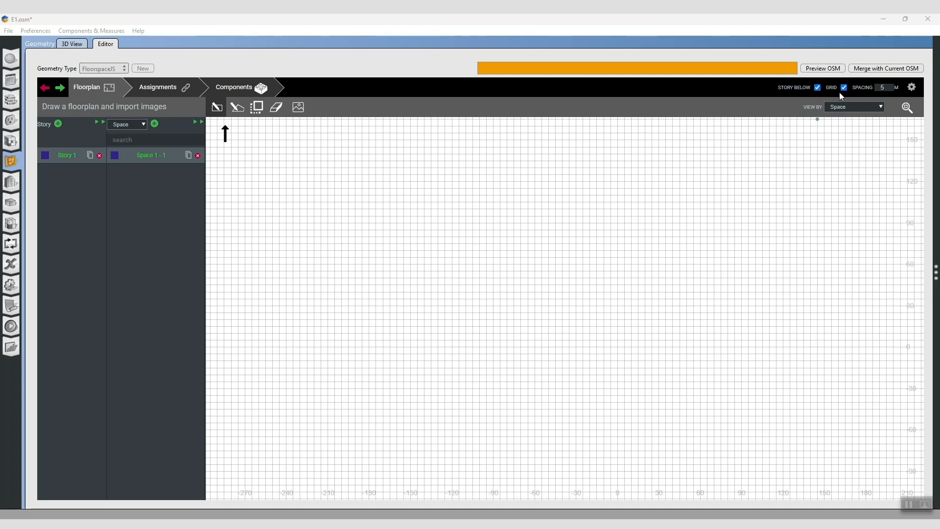
Set the floorplan's grid spacing to 1 m.
{"action": "left_click", "coordinate": [885, 87]}
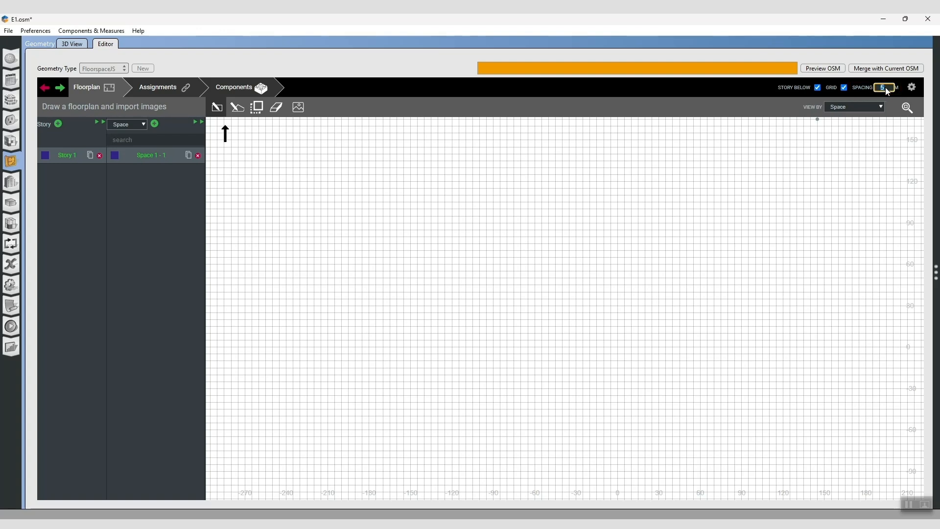
{"action": "type", "text": "1"}
{"action": "key", "text": "Return"}
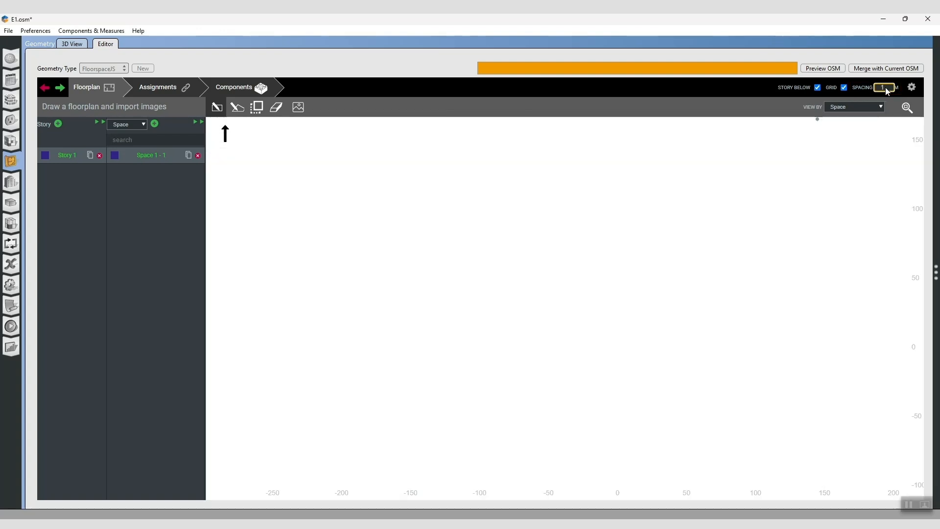
{"action": "scroll", "coordinate": [632, 258], "scroll_direction": "up", "scroll_amount": 2}
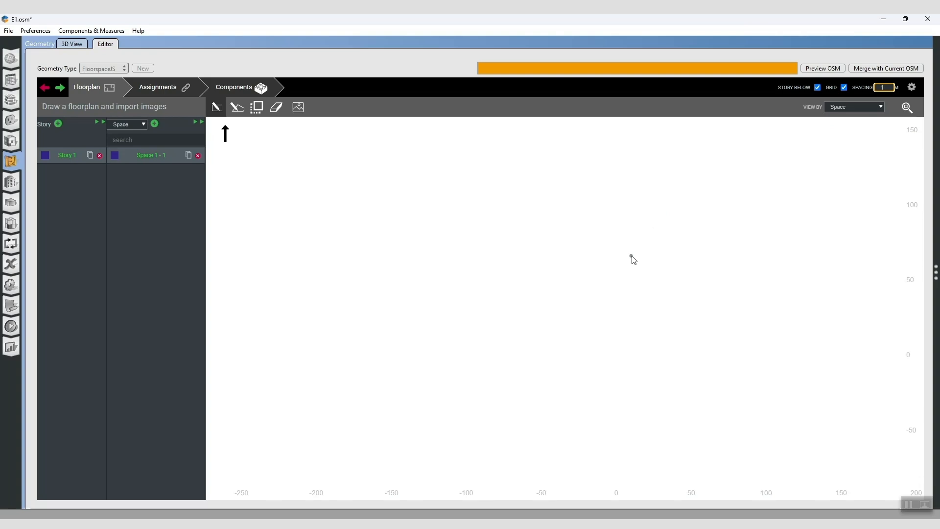
{"action": "scroll", "coordinate": [633, 259], "scroll_direction": "up", "scroll_amount": 5}
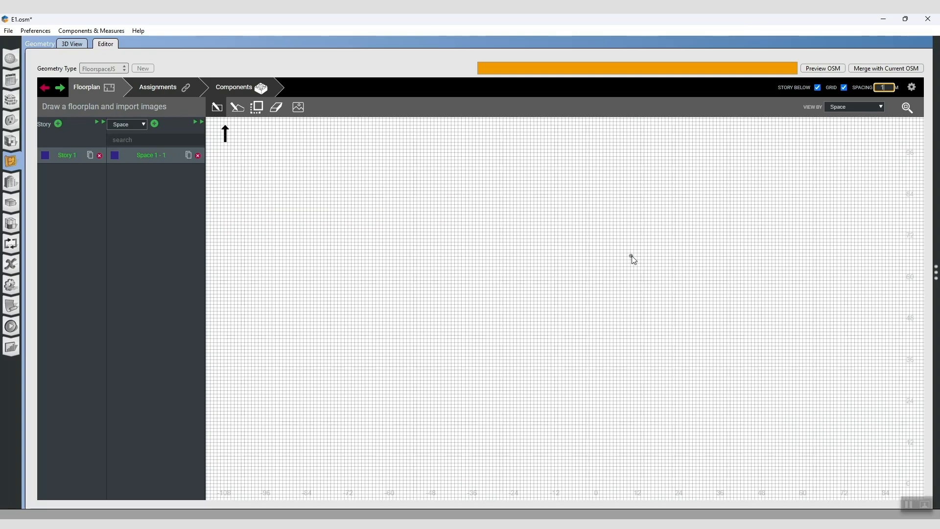
{"action": "scroll", "coordinate": [633, 259], "scroll_direction": "up", "scroll_amount": 4}
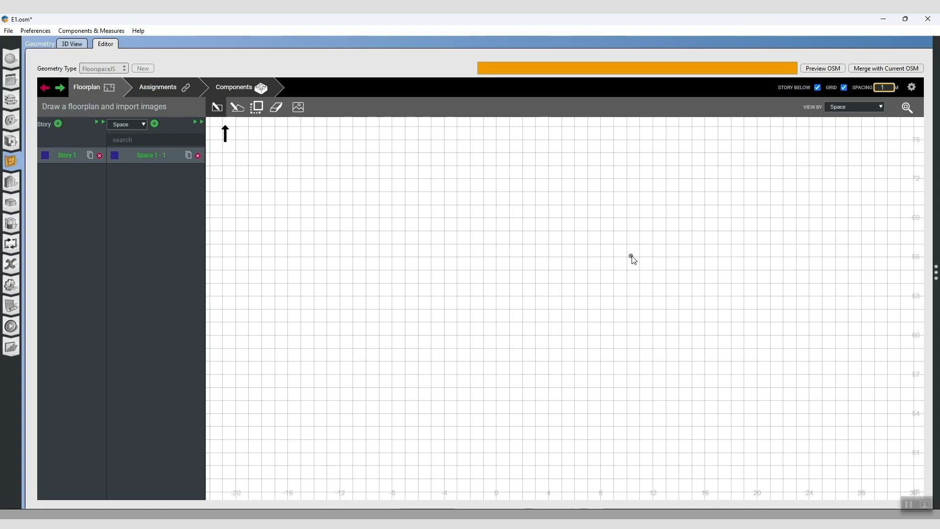
{"action": "scroll", "coordinate": [633, 259], "scroll_direction": "up", "scroll_amount": 1}
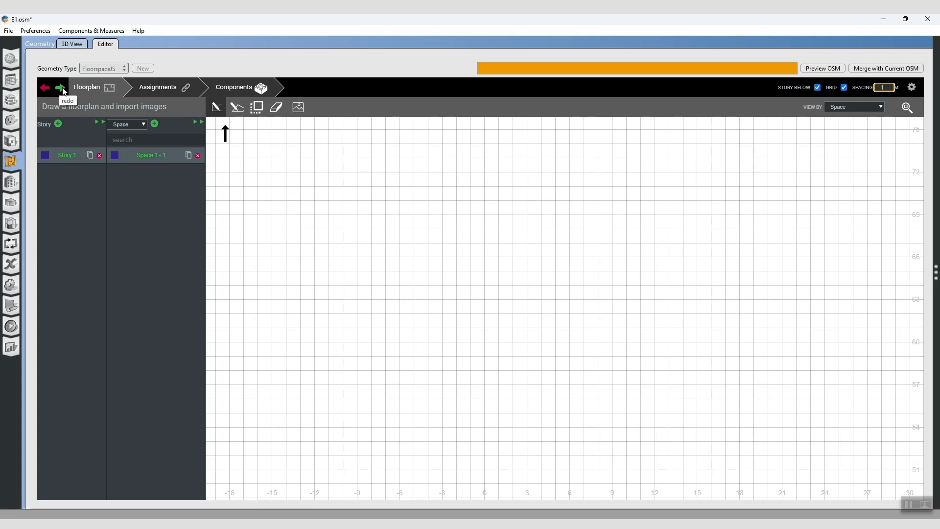
Draw Space 1 - 1 as a 20 m by 15 m rectangle and extend it eastward with an adjoining 12 m by 23 m rectangle.
{"action": "left_click", "coordinate": [222, 108]}
{"action": "left_click_drag", "start_coordinate": [315, 157], "coordinate": [599, 367]}
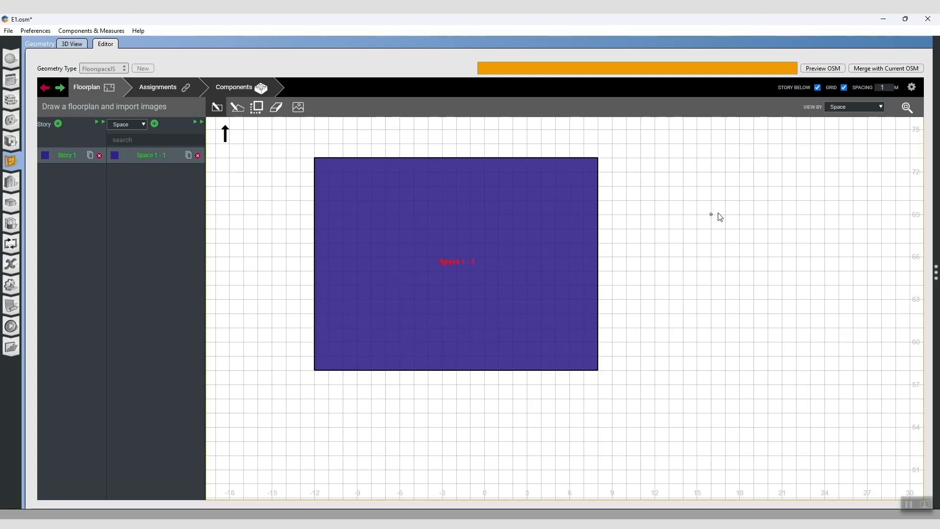
{"action": "left_click_drag", "start_coordinate": [602, 159], "coordinate": [769, 483]}
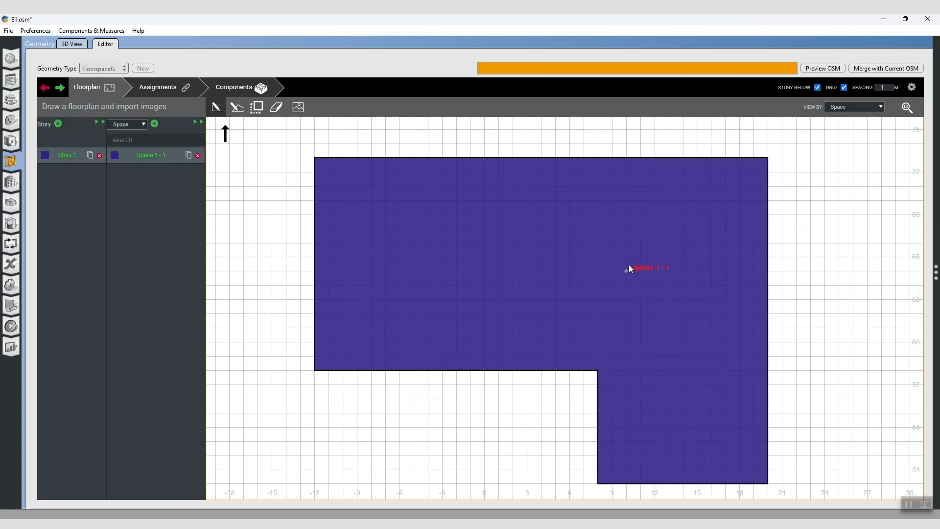
{"action": "scroll", "coordinate": [514, 257], "scroll_direction": "down", "scroll_amount": 1}
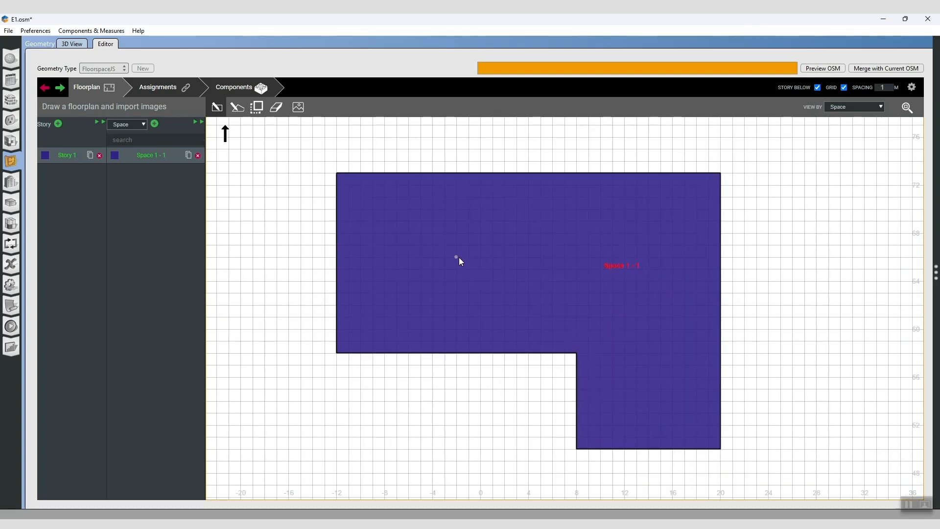
Erase a 4 m by 15 m notch from the space's east side, and undo the erasure and both drawn rectangles.
{"action": "left_click", "coordinate": [278, 110]}
{"action": "mouse_move", "coordinate": [673, 222]}
{"action": "left_mouse_down"}
{"action": "mouse_move", "coordinate": [709, 318]}
{"action": "mouse_move", "coordinate": [720, 400]}
{"action": "left_mouse_up"}
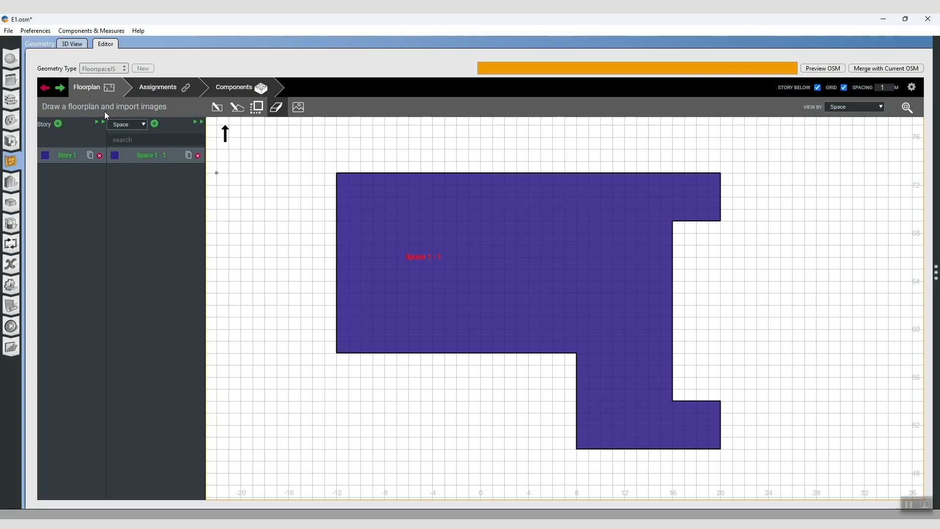
{"action": "left_click", "coordinate": [46, 89]}
{"action": "left_click", "coordinate": [47, 89]}
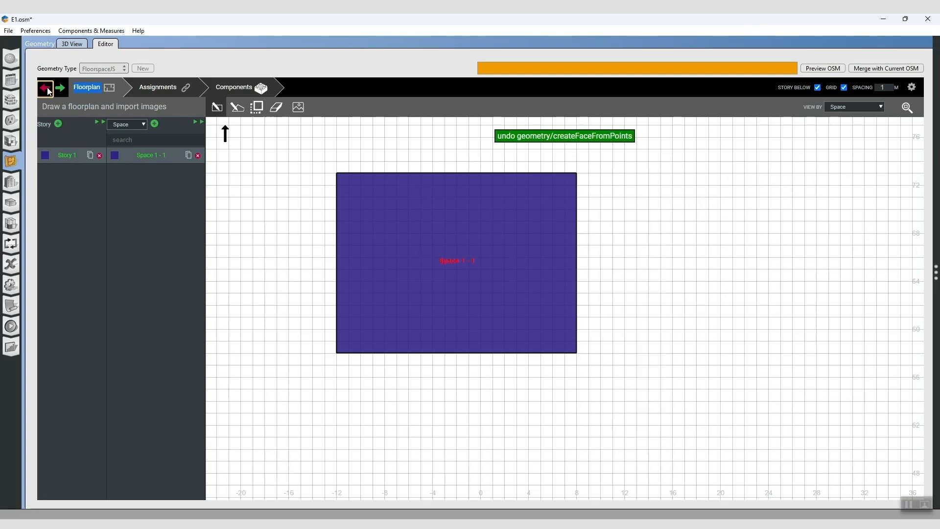
{"action": "left_click", "coordinate": [47, 89]}
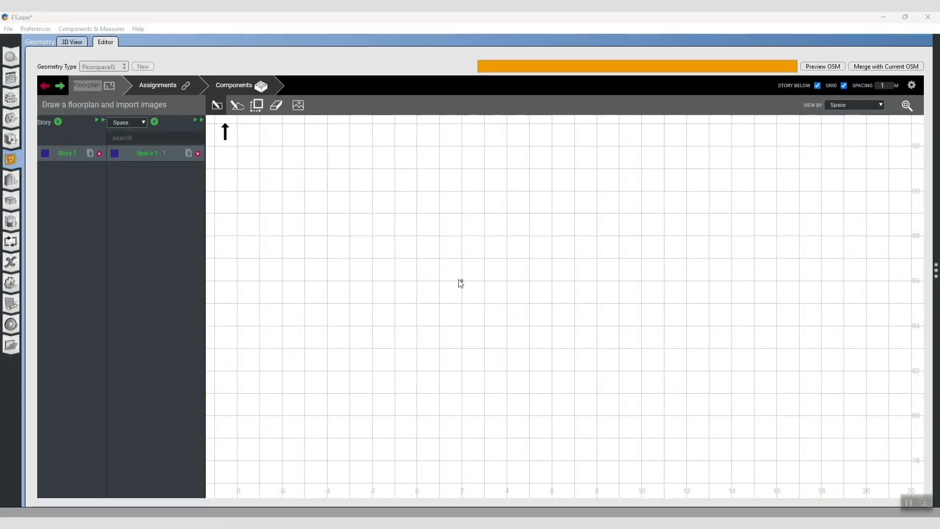
Draw Space 1 - 1 as a 10 m by 5 m rectangle and set Story 1's floor to ceiling height to 2.7 m.
{"action": "left_click", "coordinate": [417, 280]}
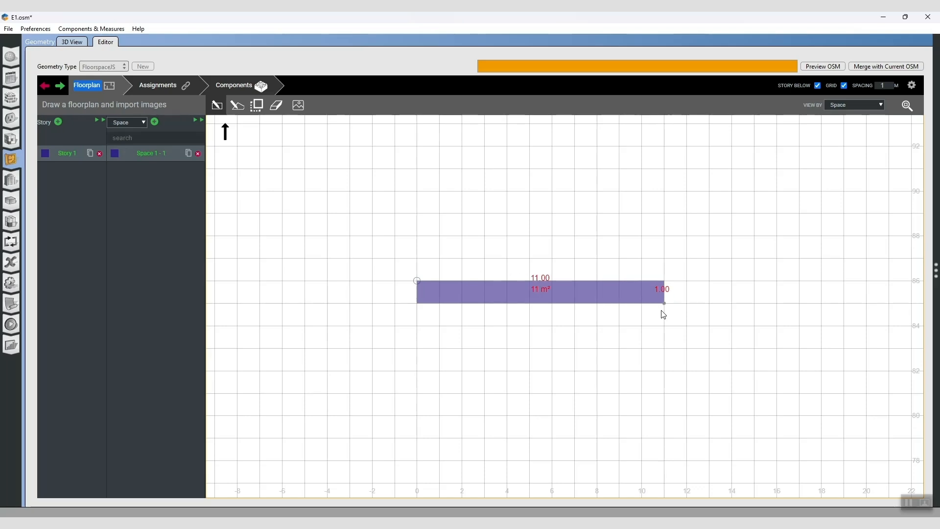
{"action": "left_click", "coordinate": [641, 393]}
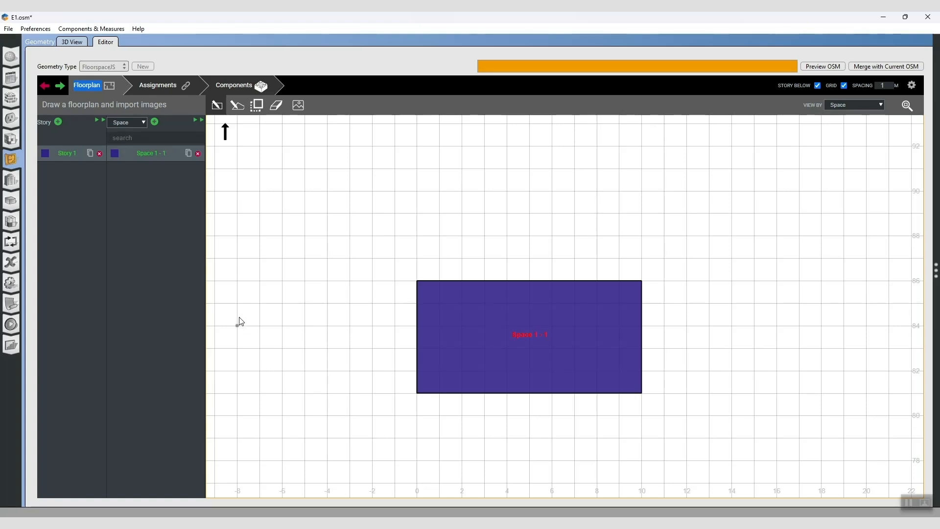
{"action": "left_click", "coordinate": [99, 122]}
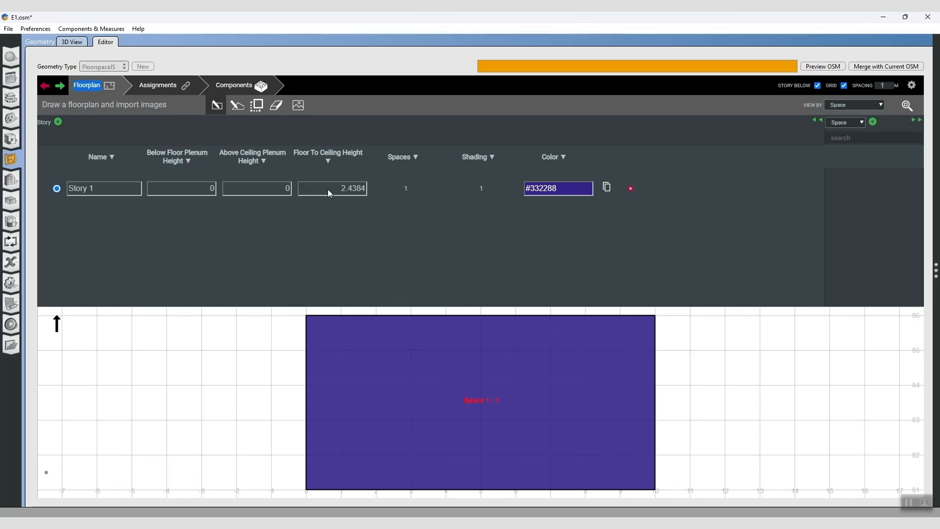
{"action": "left_click", "coordinate": [354, 192]}
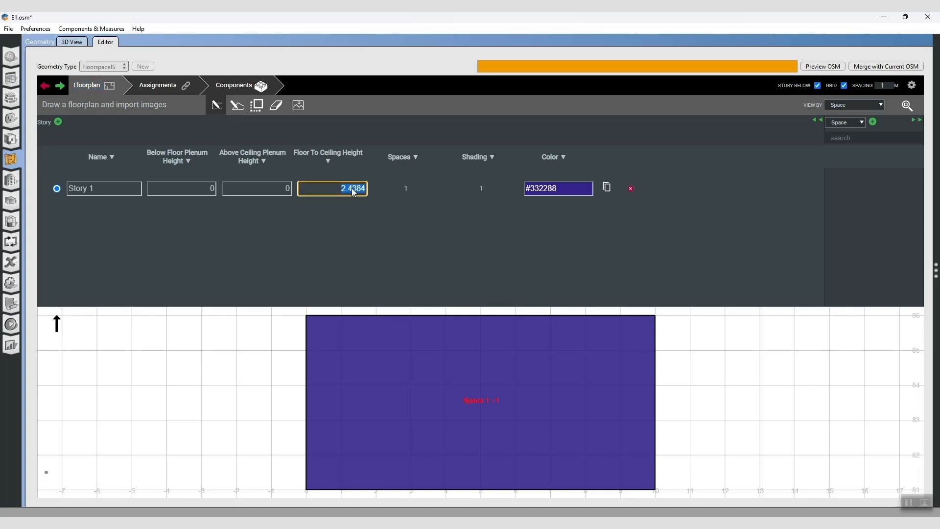
{"action": "type", "text": "2.7"}
{"action": "key", "text": "Return"}
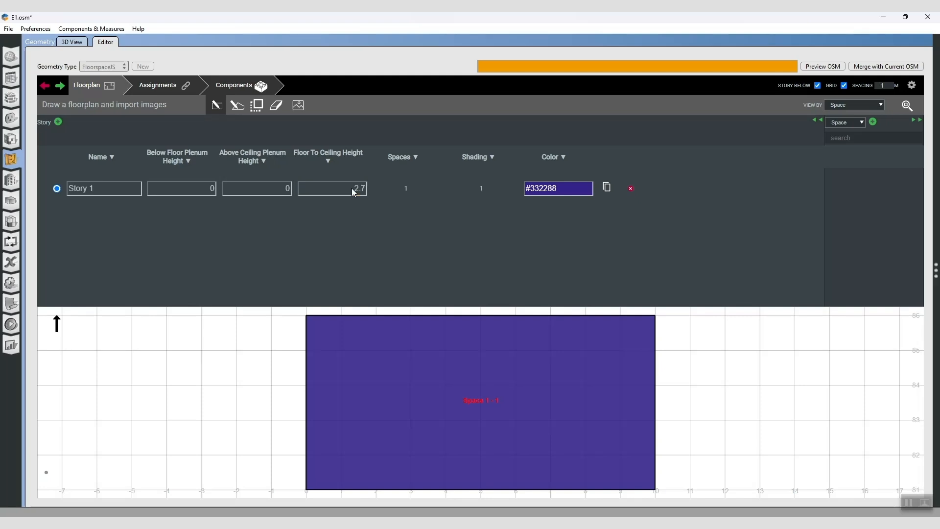
{"action": "left_click", "coordinate": [814, 120]}
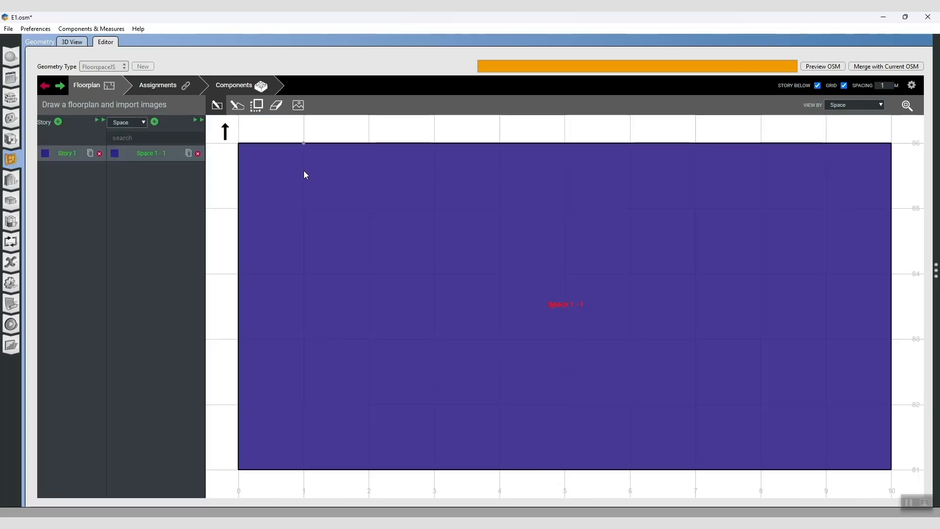
Create a thermal zone and assign it to Space 1 - 1.
{"action": "left_click", "coordinate": [167, 86]}
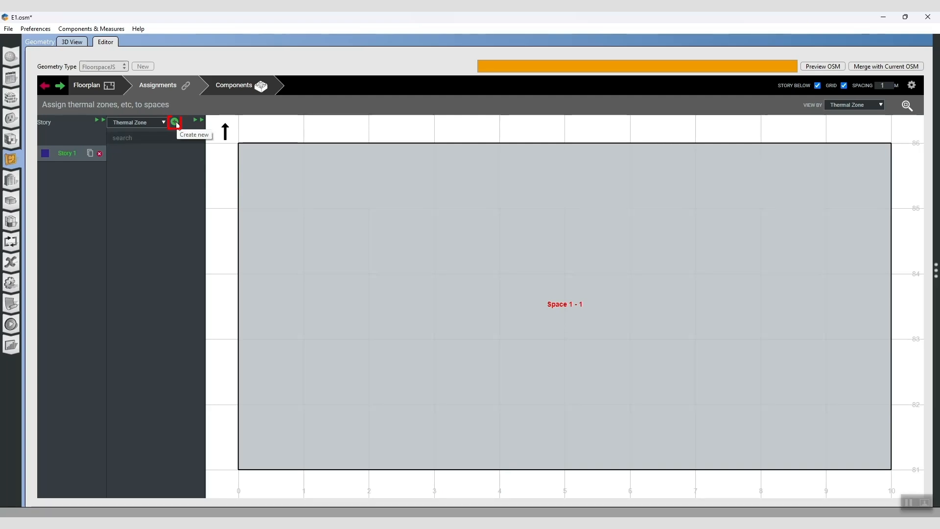
{"action": "left_click", "coordinate": [175, 122]}
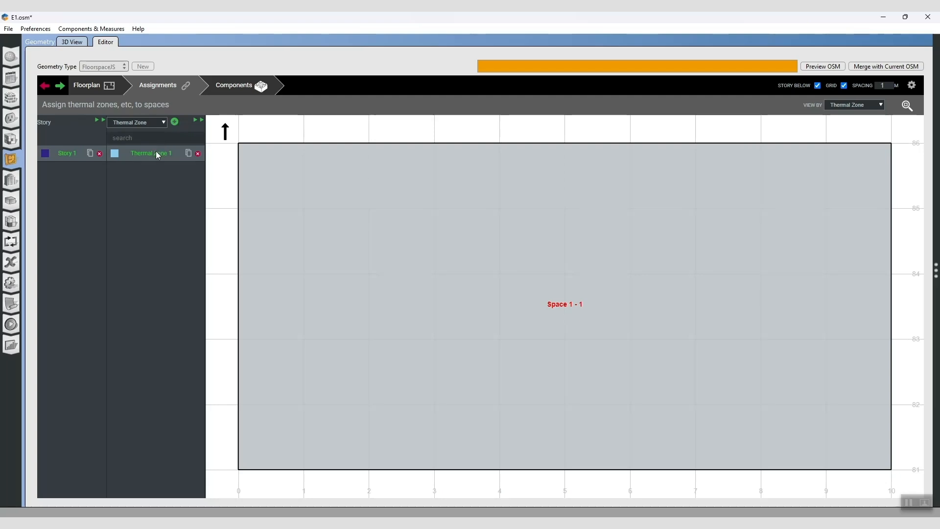
{"action": "left_click", "coordinate": [440, 263]}
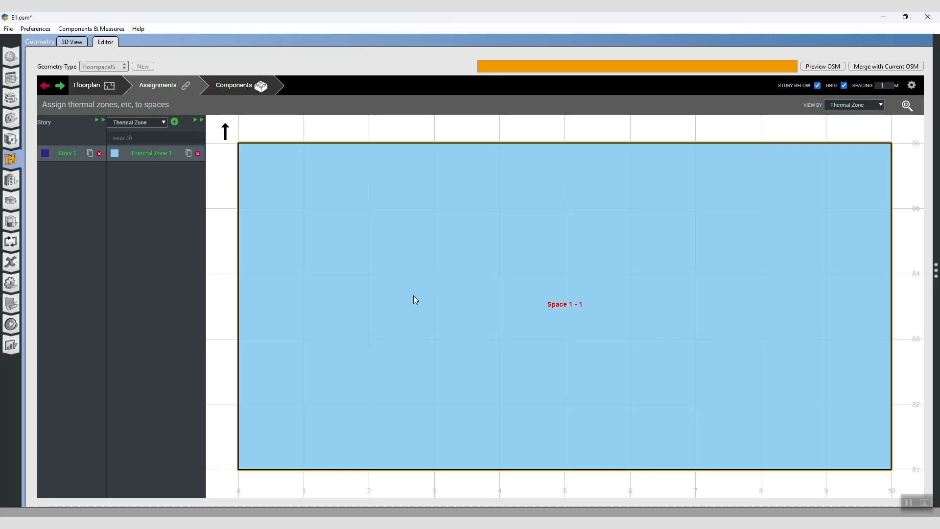
Create a single fixed window component with a height of 2 m, a width of 2 m and a sill height of 0.4 m.
{"action": "left_click", "coordinate": [231, 82]}
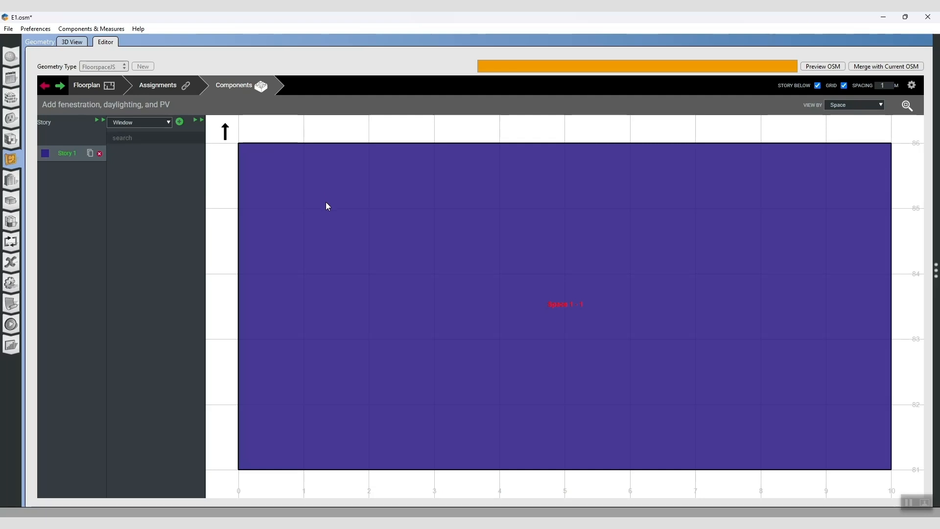
{"action": "left_click", "coordinate": [180, 122]}
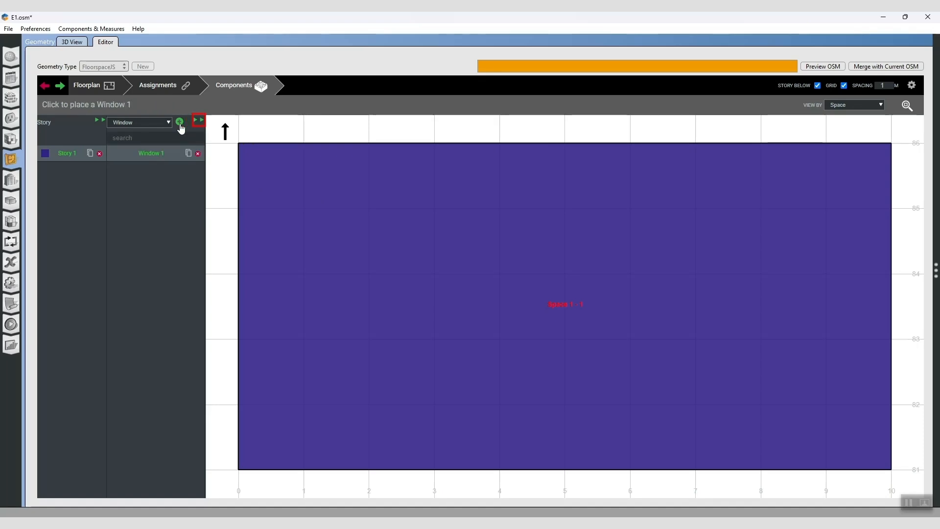
{"action": "left_click", "coordinate": [200, 121]}
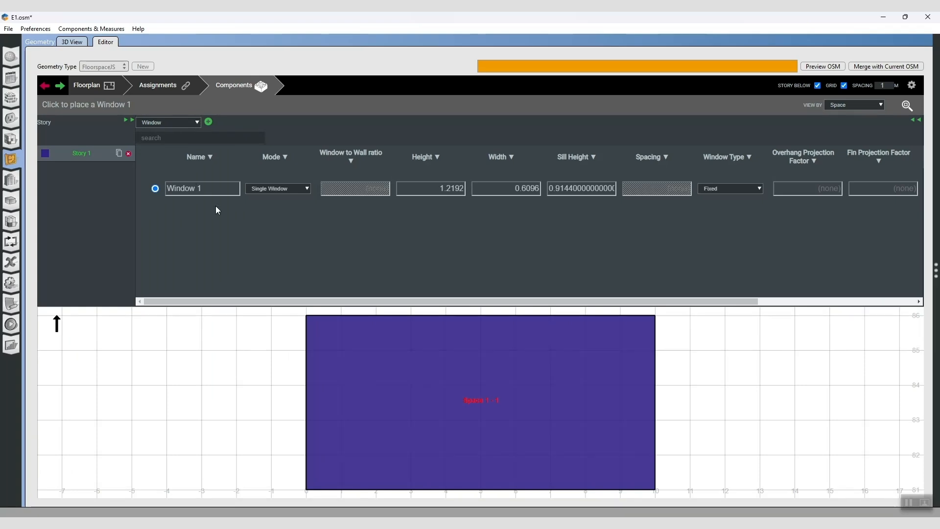
{"action": "double_click", "coordinate": [524, 187]}
{"action": "type", "text": "2"}
{"action": "double_click", "coordinate": [438, 190]}
{"action": "type", "text": "2"}
{"action": "double_click", "coordinate": [569, 191]}
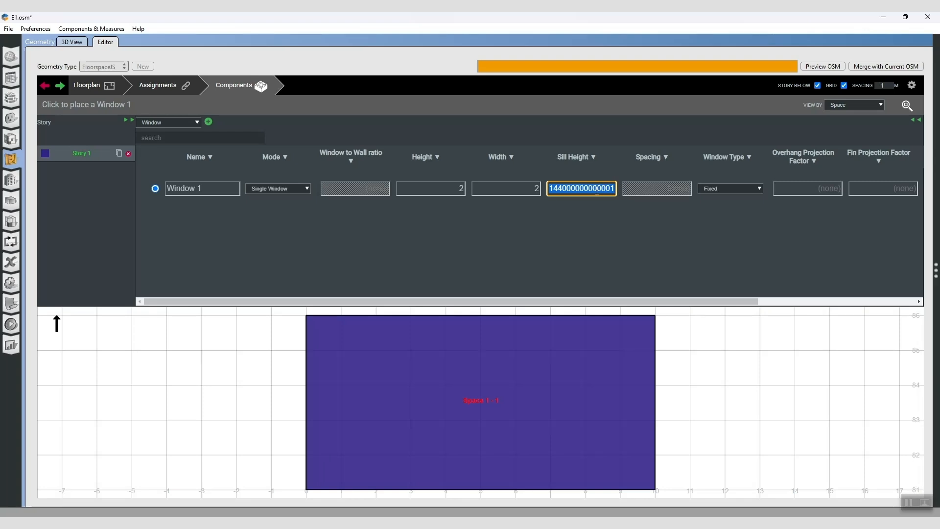
{"action": "type", "text": "0.4"}
{"action": "left_click", "coordinate": [591, 199]}
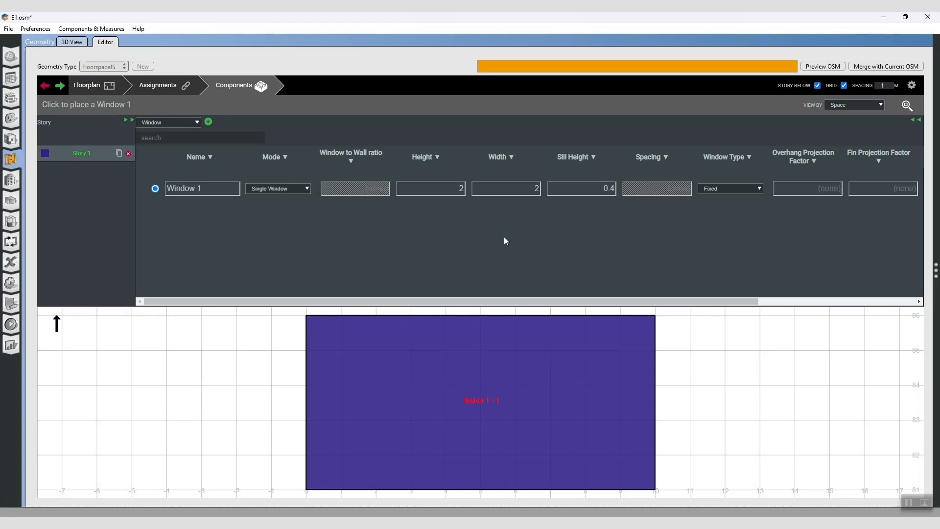
{"action": "left_click", "coordinate": [915, 119]}
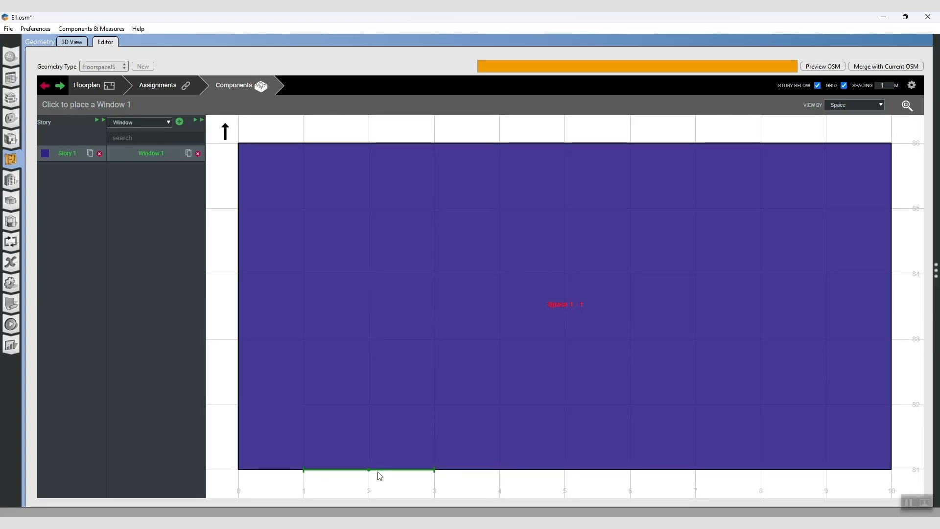
Place two instances of Window 1 on the space's south wall, centred at about 3 m and 7 m along it.
{"action": "left_click", "coordinate": [425, 475]}
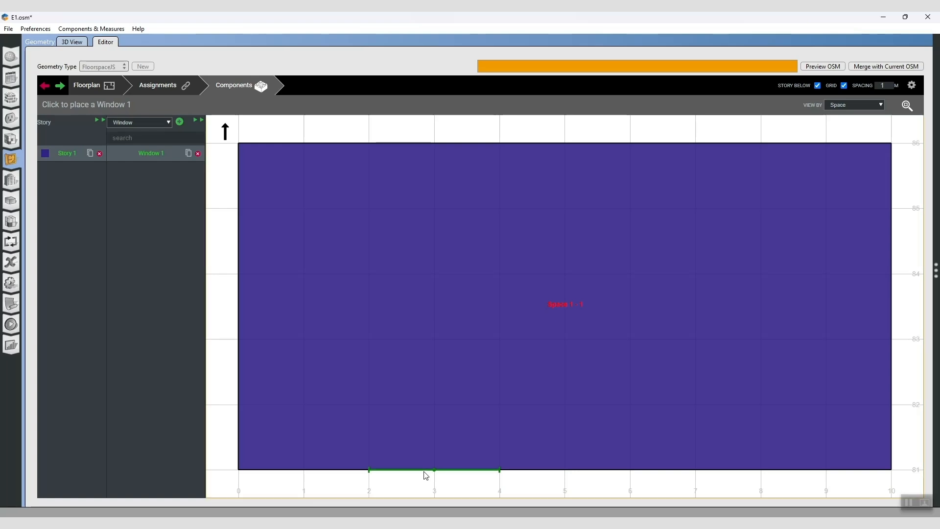
{"action": "left_click", "coordinate": [713, 478]}
Merge the floorplan geometry with the current OpenStudio model and open its 3D preview.
{"action": "left_click", "coordinate": [879, 67]}
{"action": "left_click", "coordinate": [488, 278]}
{"action": "left_click", "coordinate": [823, 67]}
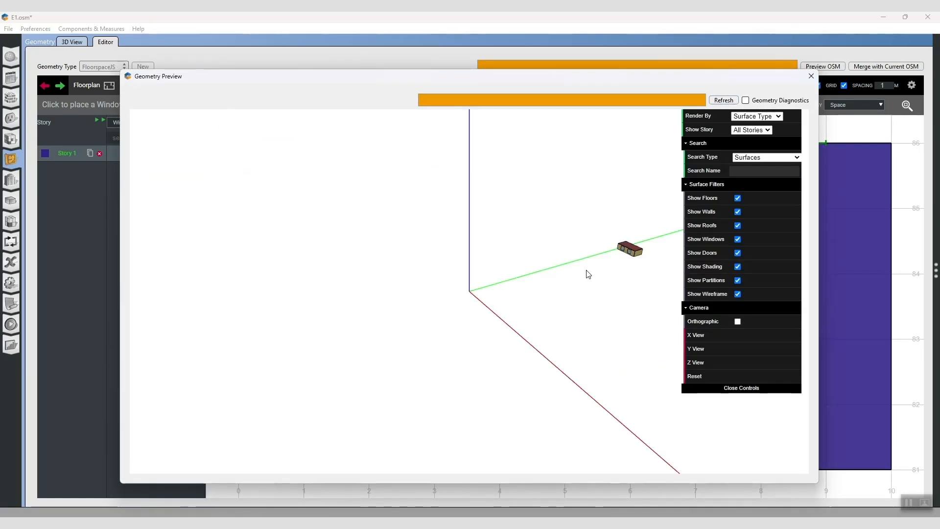
Inspect the two windows on the building's south wall up close in the 3D geometry preview.
{"action": "left_click_drag", "start_coordinate": [645, 247], "coordinate": [478, 287]}
{"action": "scroll", "coordinate": [480, 284], "scroll_direction": "up", "scroll_amount": 5}
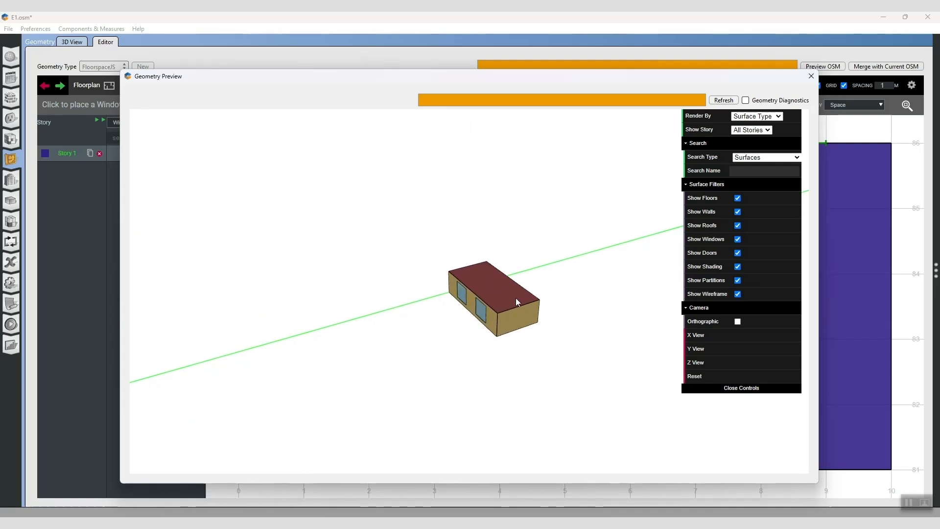
{"action": "scroll", "coordinate": [524, 281], "scroll_direction": "up", "scroll_amount": 1}
{"action": "left_click_drag", "start_coordinate": [526, 284], "coordinate": [510, 287]}
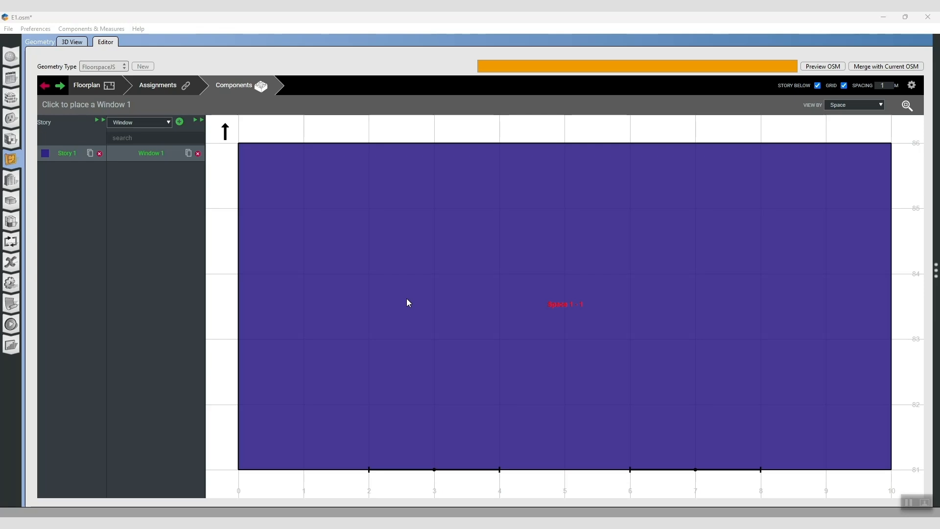
Create a door component, Door 1, with a width of 1 m and a height of 2.5 m.
{"action": "left_click", "coordinate": [166, 122]}
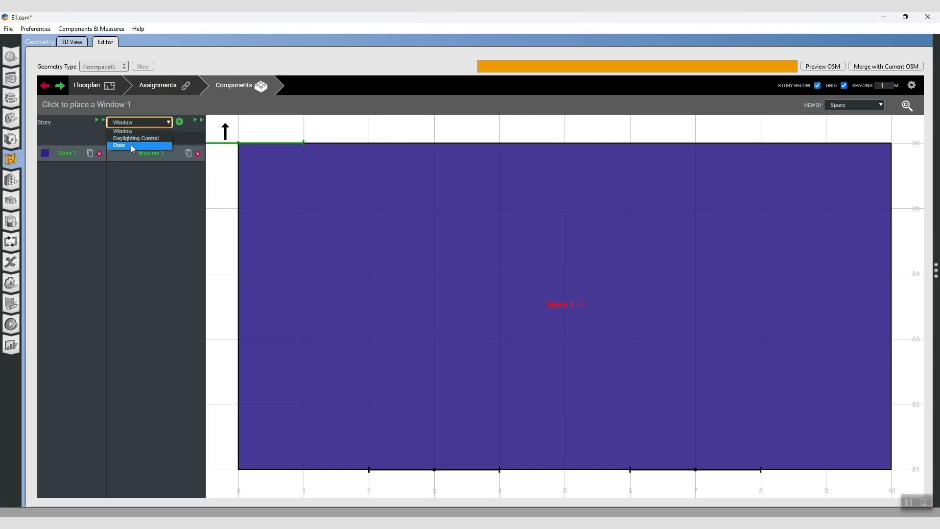
{"action": "left_click", "coordinate": [130, 145]}
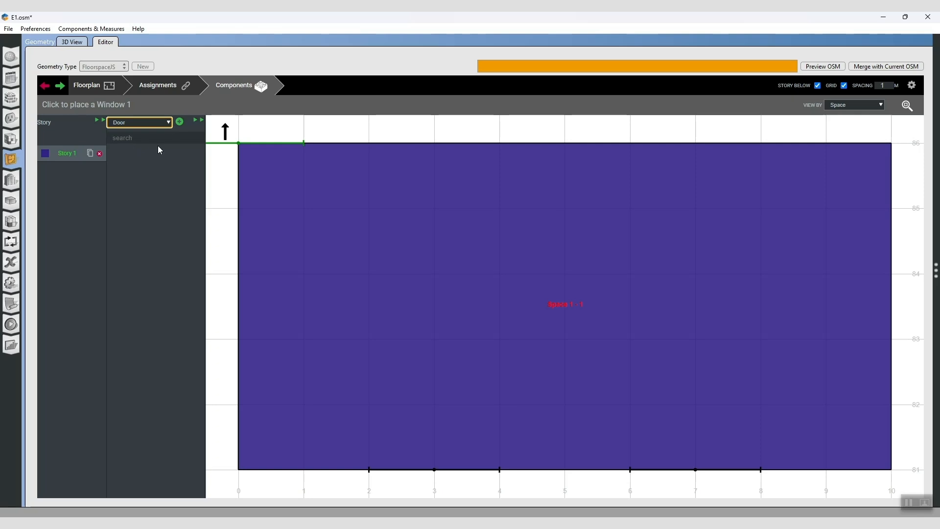
{"action": "left_click", "coordinate": [182, 123]}
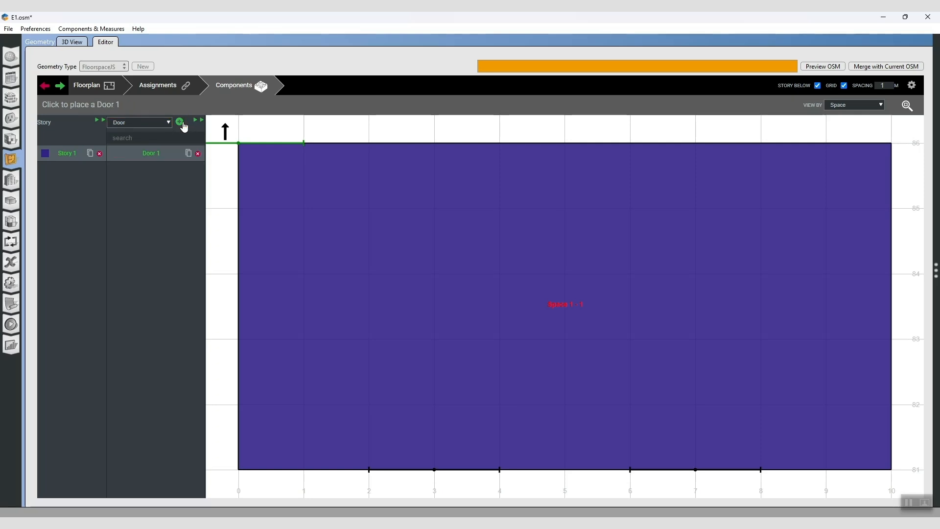
{"action": "left_click", "coordinate": [199, 123]}
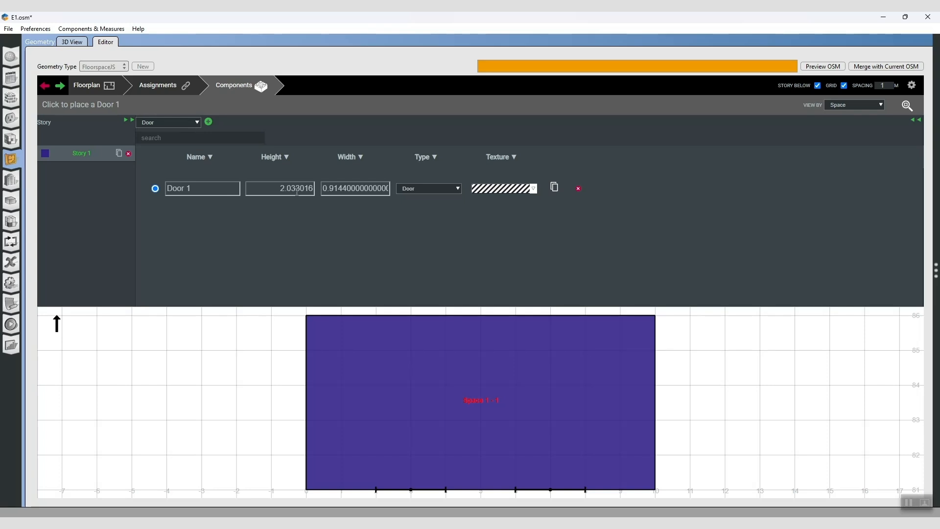
{"action": "double_click", "coordinate": [349, 188]}
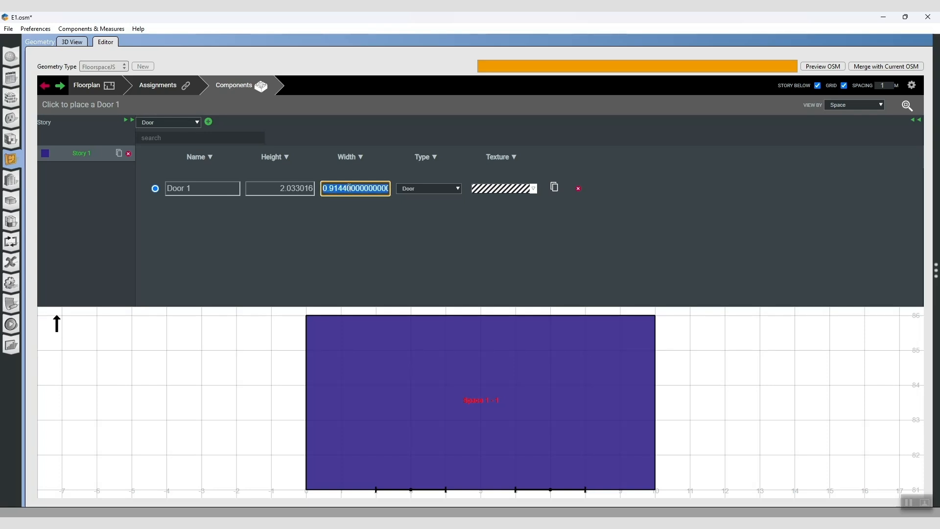
{"action": "type", "text": "1"}
{"action": "double_click", "coordinate": [289, 189]}
{"action": "type", "text": "2.5"}
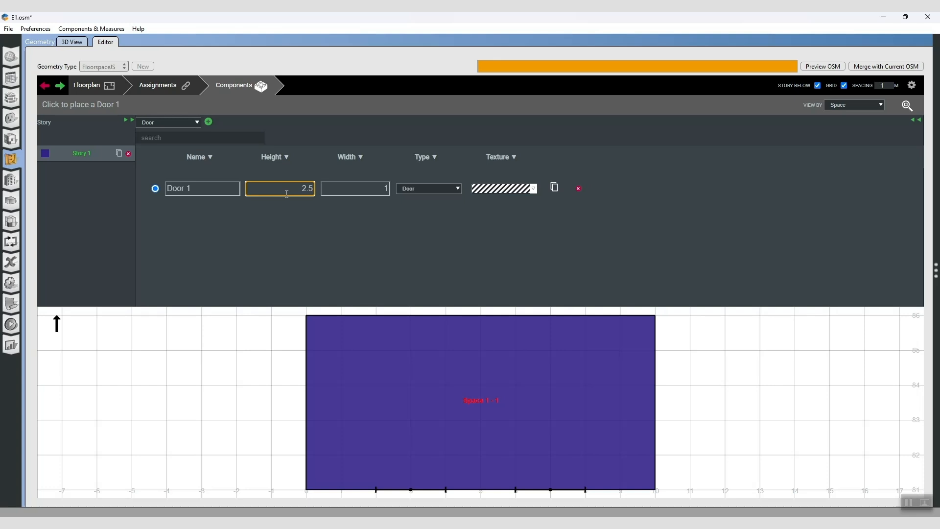
{"action": "key", "text": "Return"}
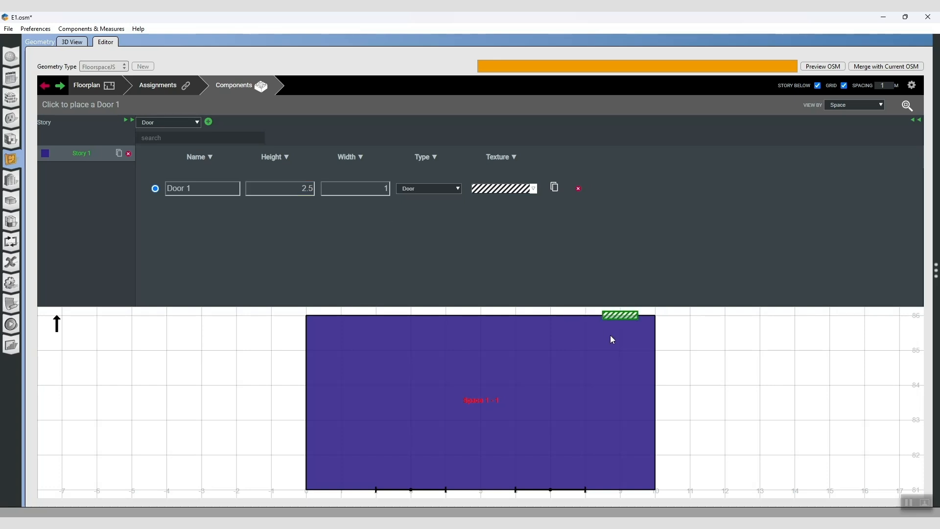
Place Door 1 on the space's east wall, centred about 1 m from the southeast corner, and merge the geometry with the current model.
{"action": "left_click", "coordinate": [918, 120]}
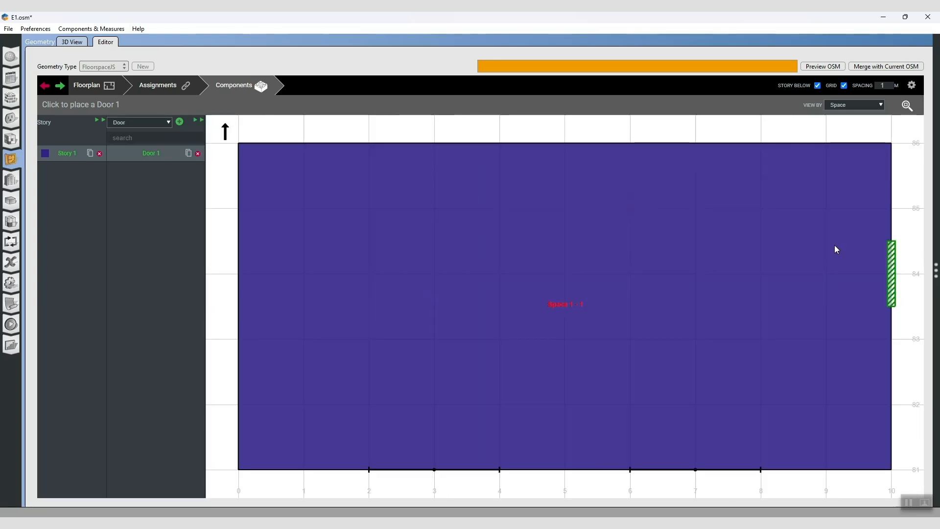
{"action": "left_click", "coordinate": [891, 404]}
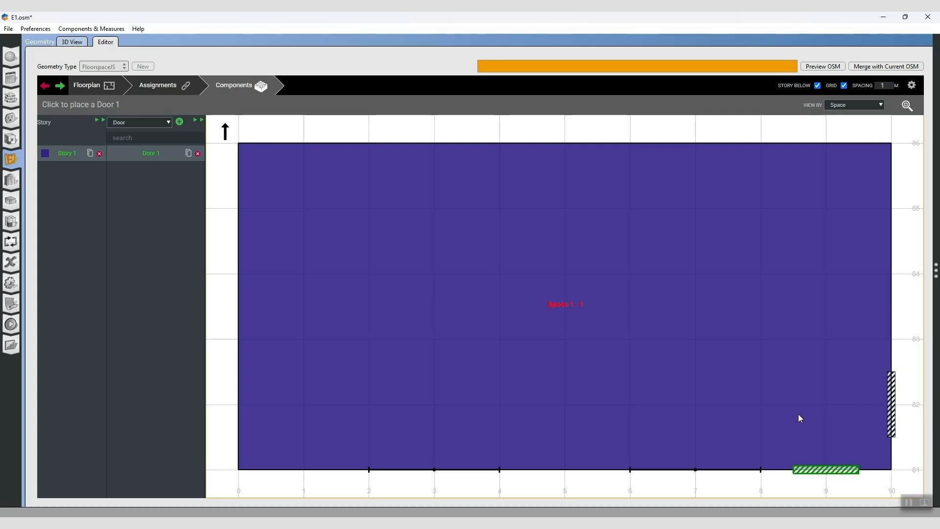
{"action": "left_click", "coordinate": [858, 71]}
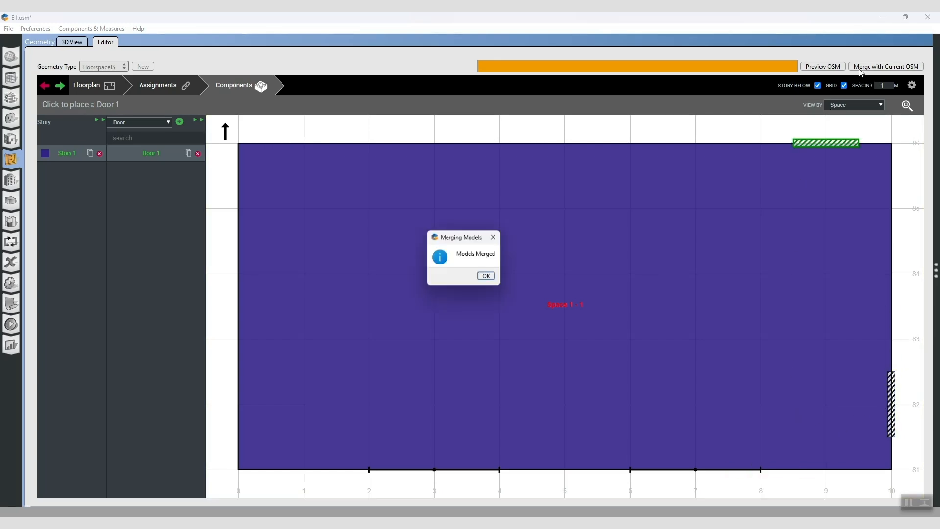
{"action": "left_click", "coordinate": [486, 275]}
Open an enlarged, refreshed 3D preview of the merged model and examine the door and windows on the building.
{"action": "left_click", "coordinate": [823, 66]}
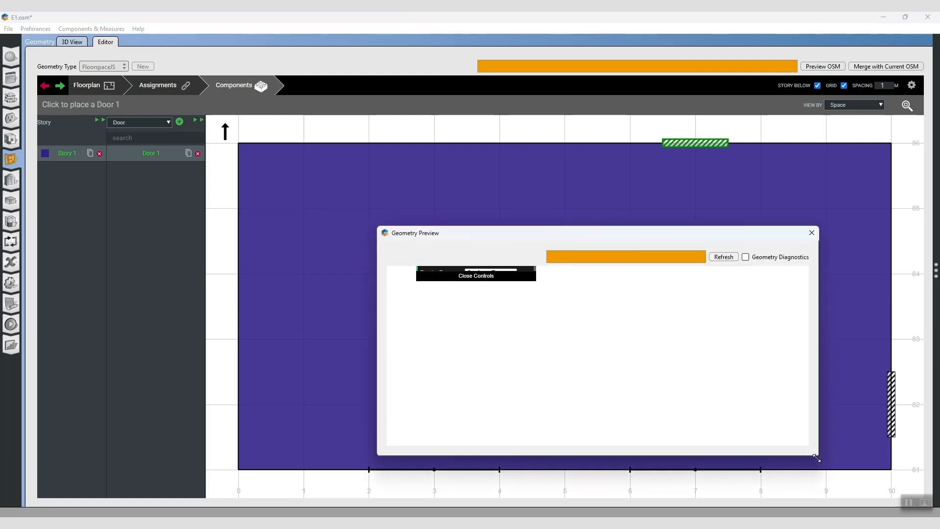
{"action": "left_click_drag", "start_coordinate": [448, 235], "coordinate": [393, 193]}
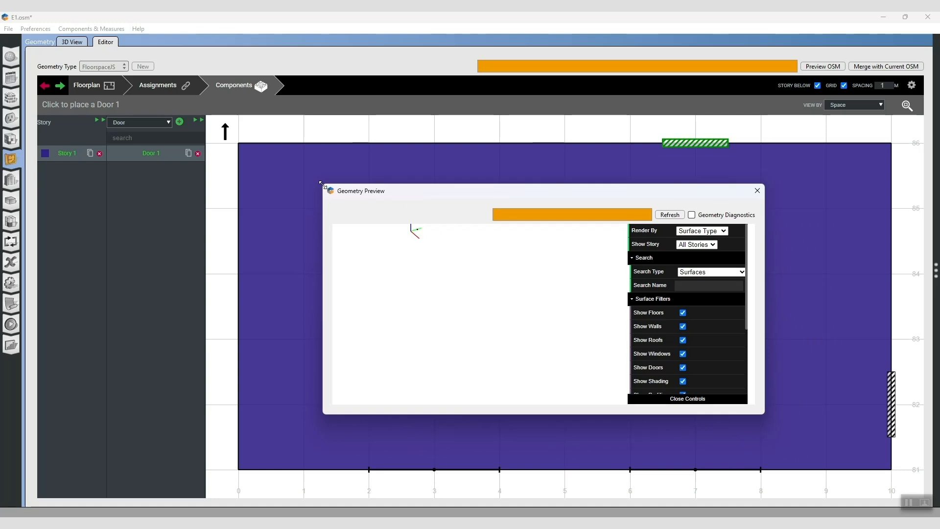
{"action": "left_click_drag", "start_coordinate": [323, 185], "coordinate": [129, 98]}
{"action": "left_click", "coordinate": [669, 127]}
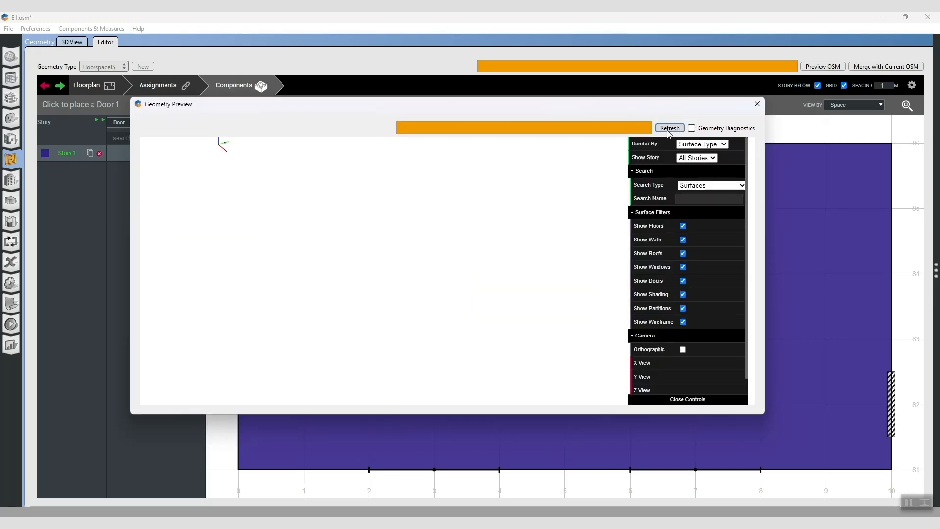
{"action": "scroll", "coordinate": [585, 231], "scroll_direction": "up", "scroll_amount": 2}
{"action": "left_click_drag", "start_coordinate": [584, 230], "coordinate": [472, 294]}
{"action": "scroll", "coordinate": [503, 256], "scroll_direction": "up", "scroll_amount": 4}
{"action": "scroll", "coordinate": [550, 268], "scroll_direction": "up", "scroll_amount": 4}
{"action": "left_click_drag", "start_coordinate": [550, 271], "coordinate": [403, 303]}
{"action": "scroll", "coordinate": [461, 283], "scroll_direction": "up", "scroll_amount": 5}
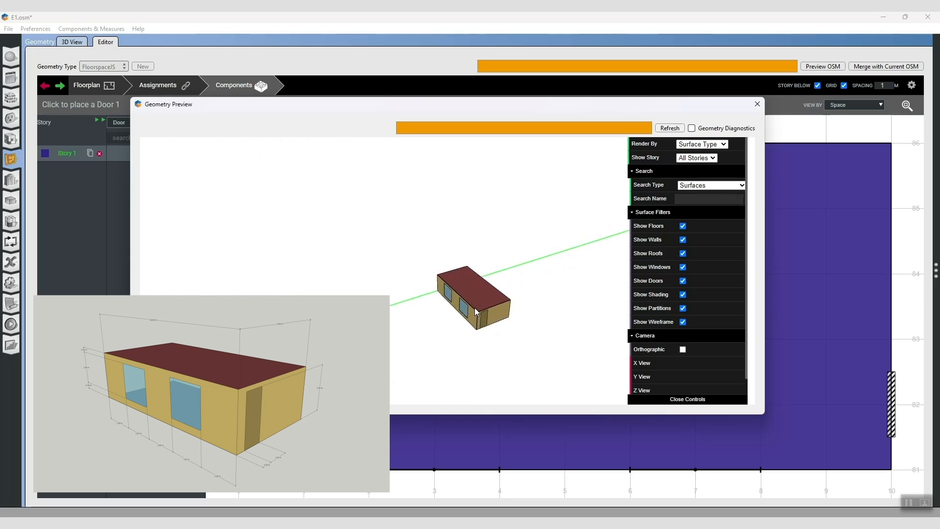
{"action": "left_click_drag", "start_coordinate": [495, 329], "coordinate": [545, 160]}
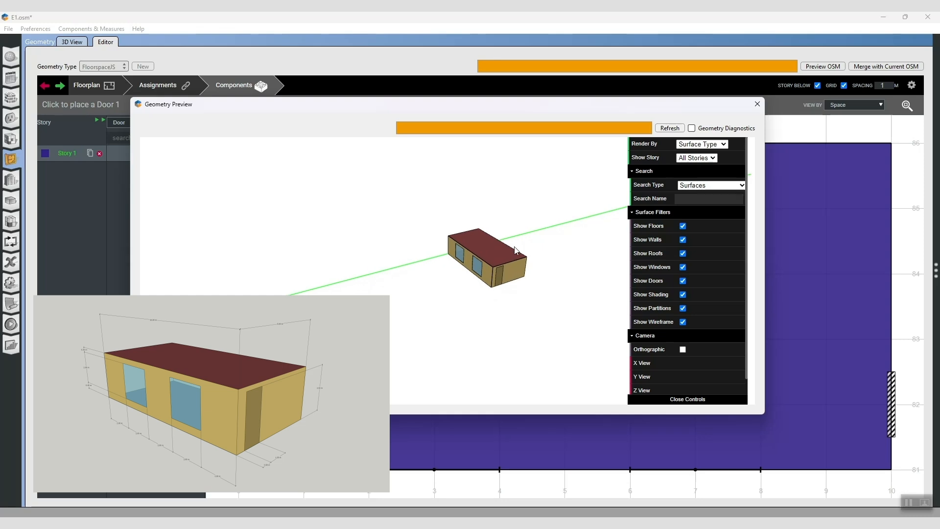